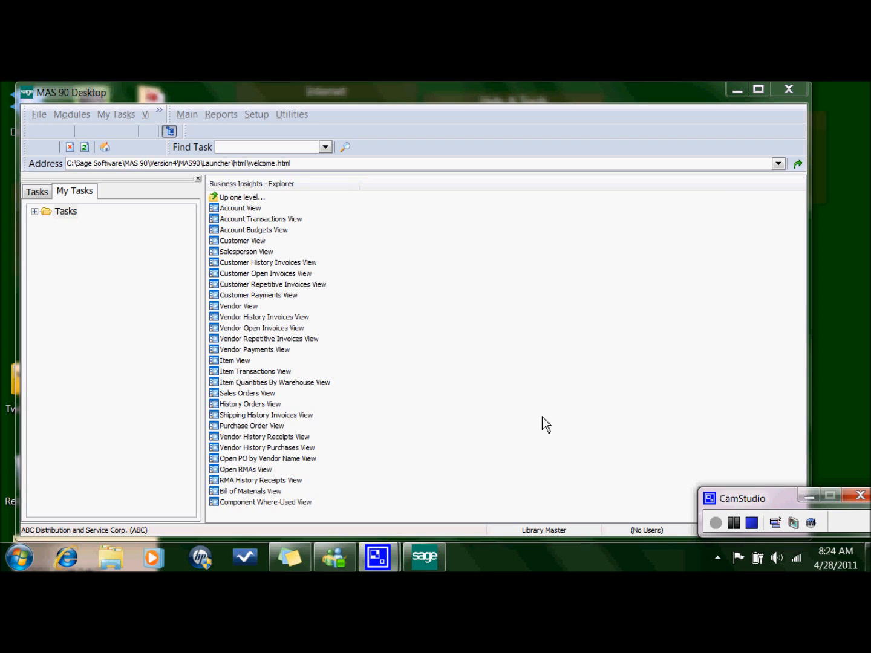
# - Open the Sales Orders View from the saved tasks and accept the accounting date
pyautogui.click(36, 213)
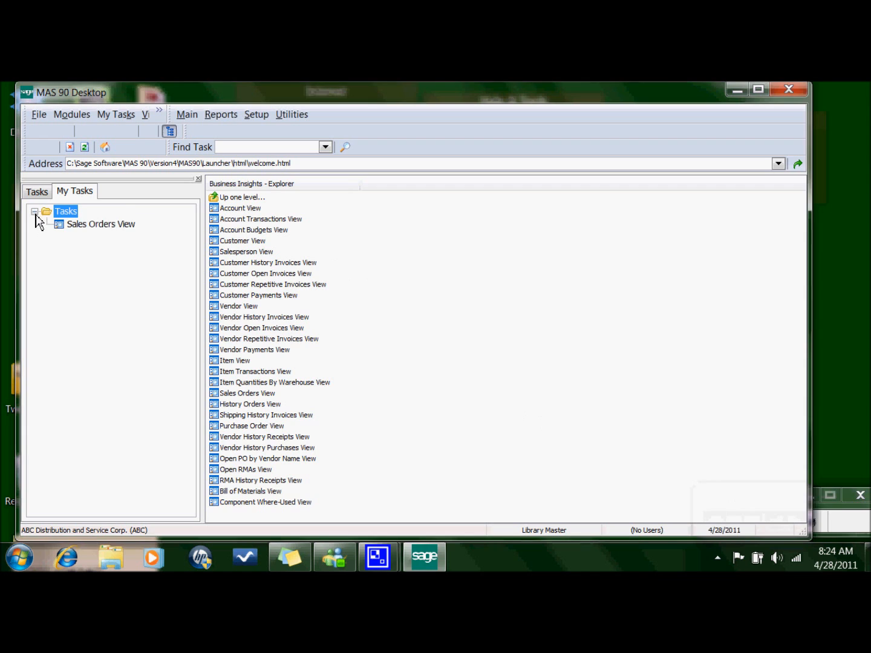
pyautogui.click(110, 227)
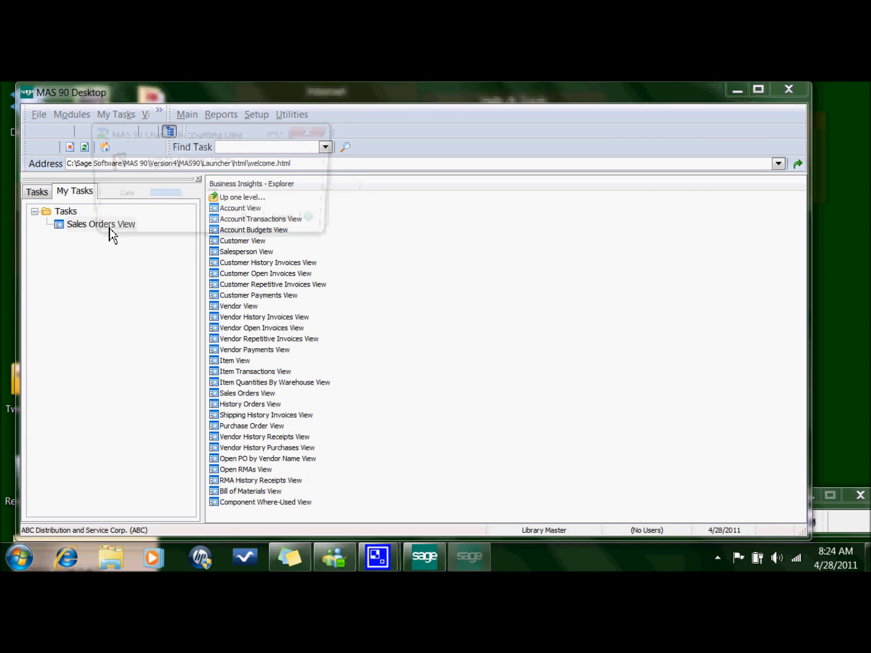
pyautogui.click(251, 225)
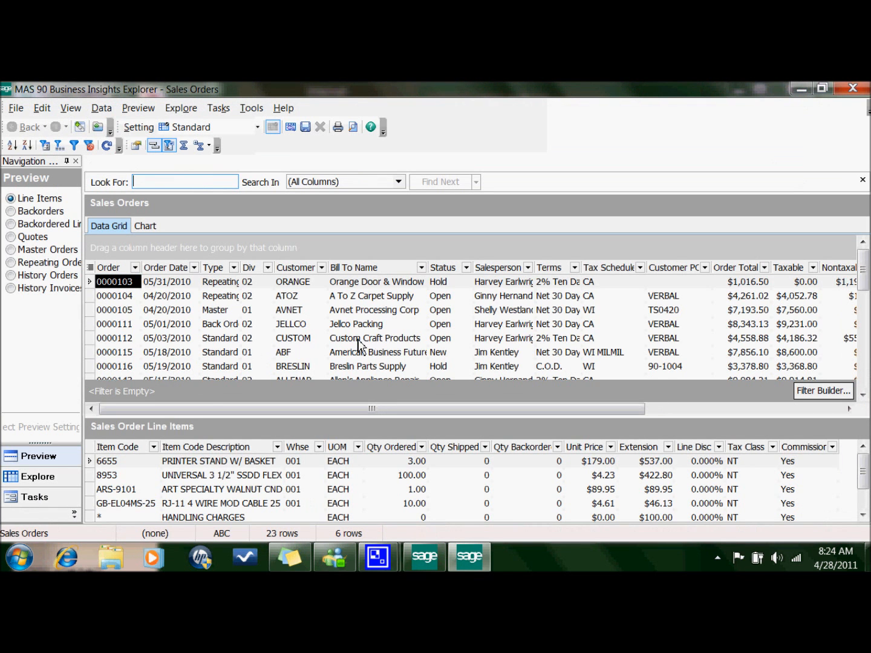
# - Preview the line items of the Avnet Processing Corp order and the Custom Craft Products order
pyautogui.click(120, 310)
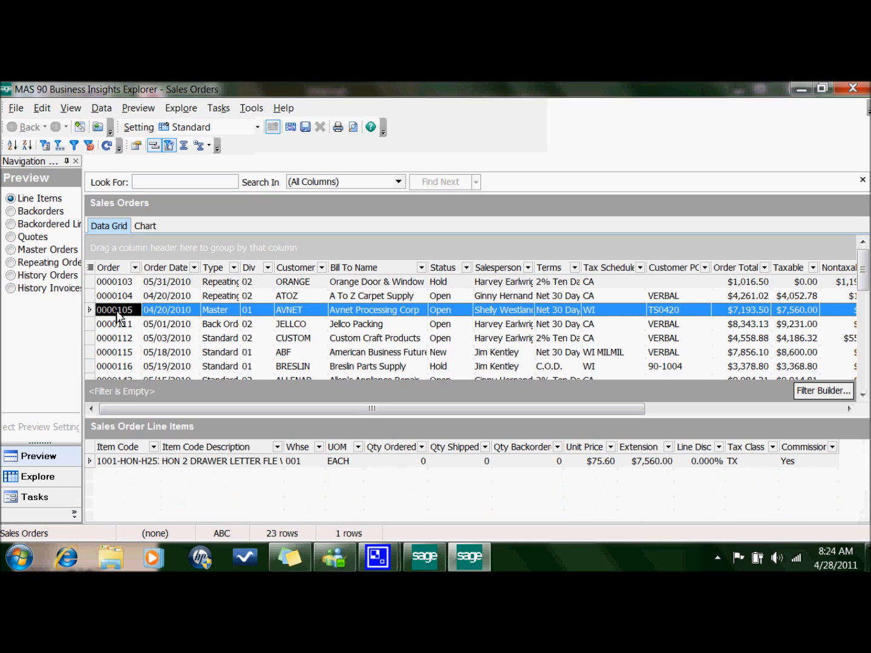
pyautogui.click(124, 342)
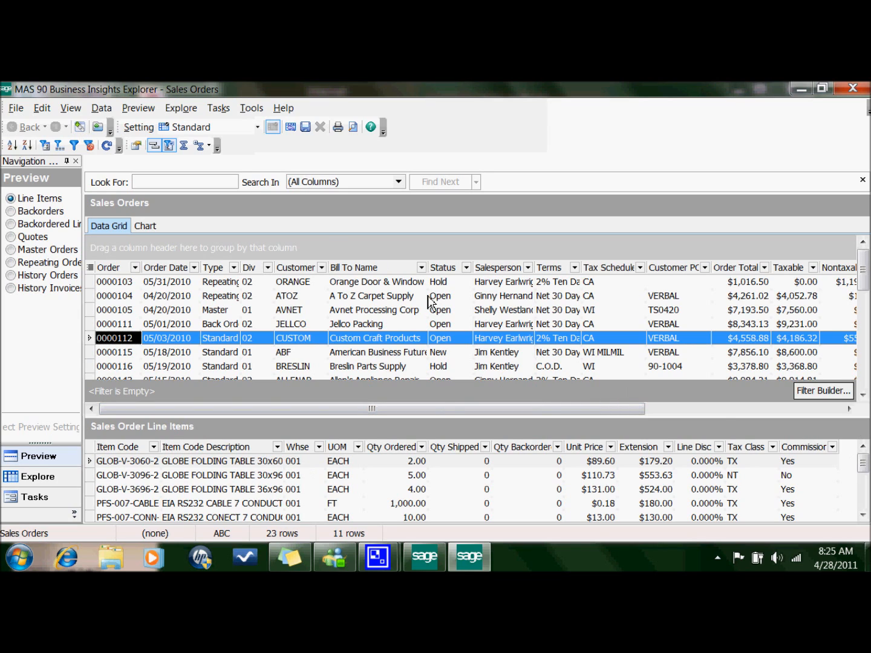
# - Switch the preview to Backorders and then History Invoices, and enlarge the sales orders grid over the preview pane
pyautogui.click(134, 110)
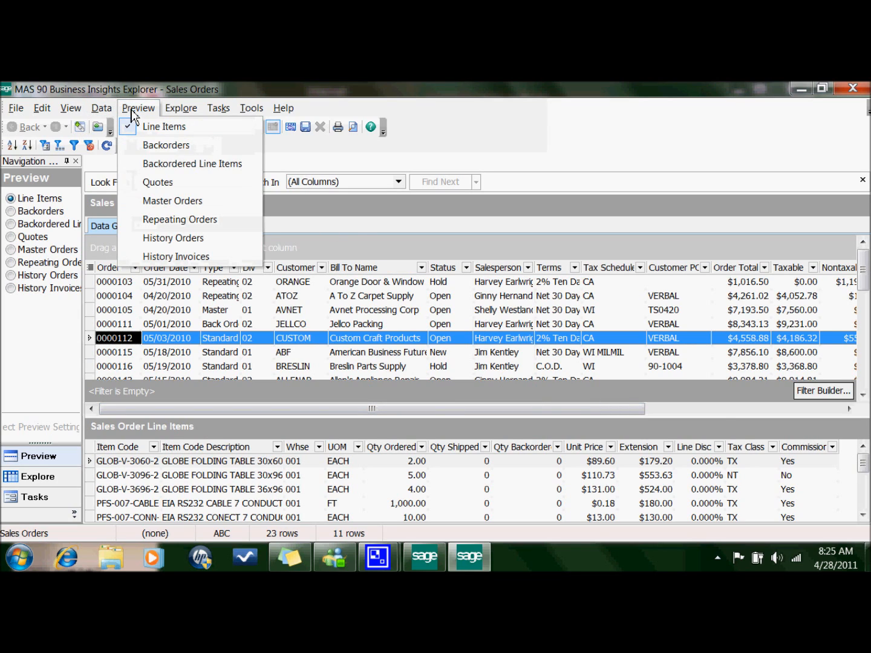
pyautogui.click(127, 126)
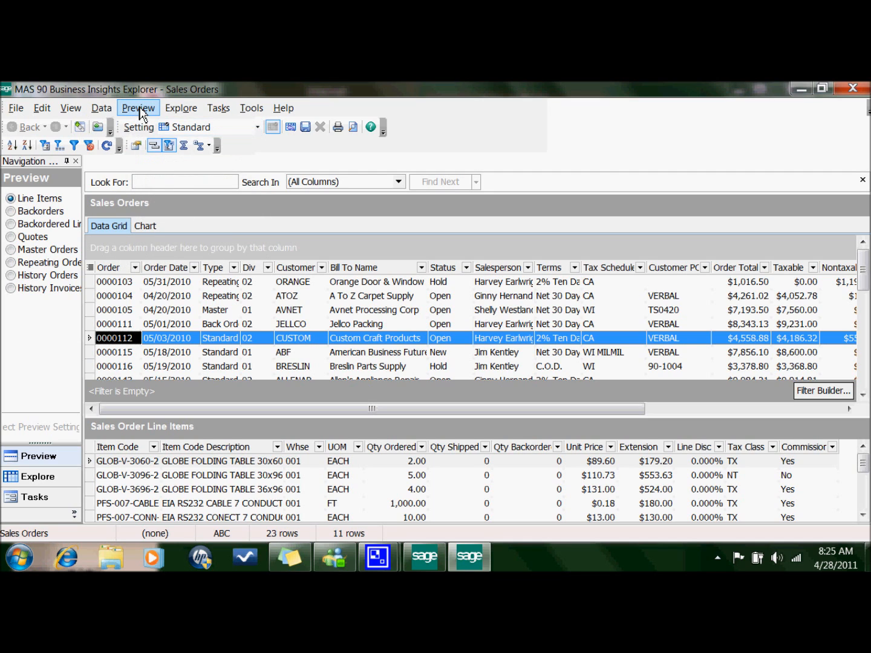
pyautogui.click(139, 109)
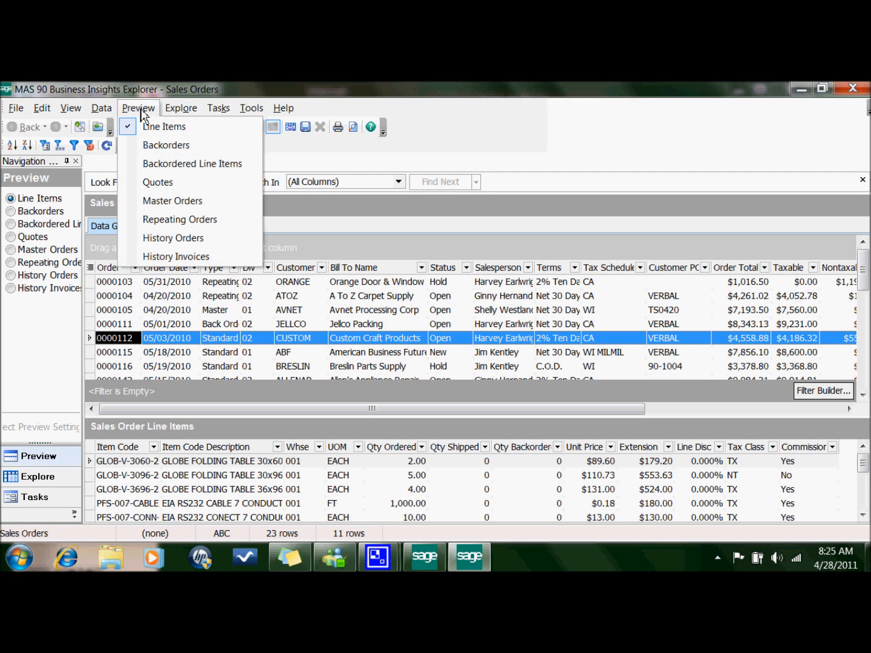
pyautogui.click(151, 145)
pyautogui.click(143, 109)
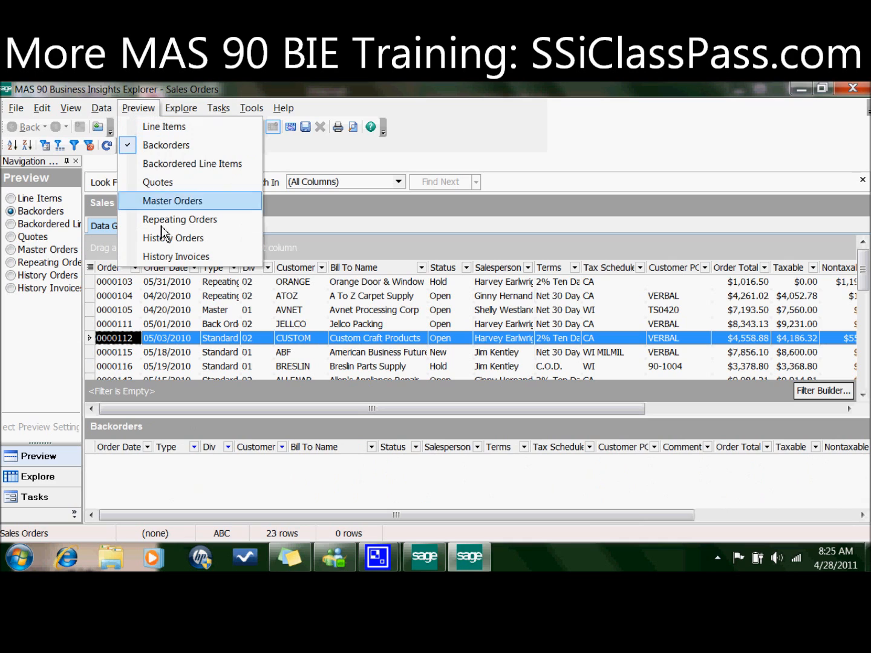
pyautogui.click(165, 257)
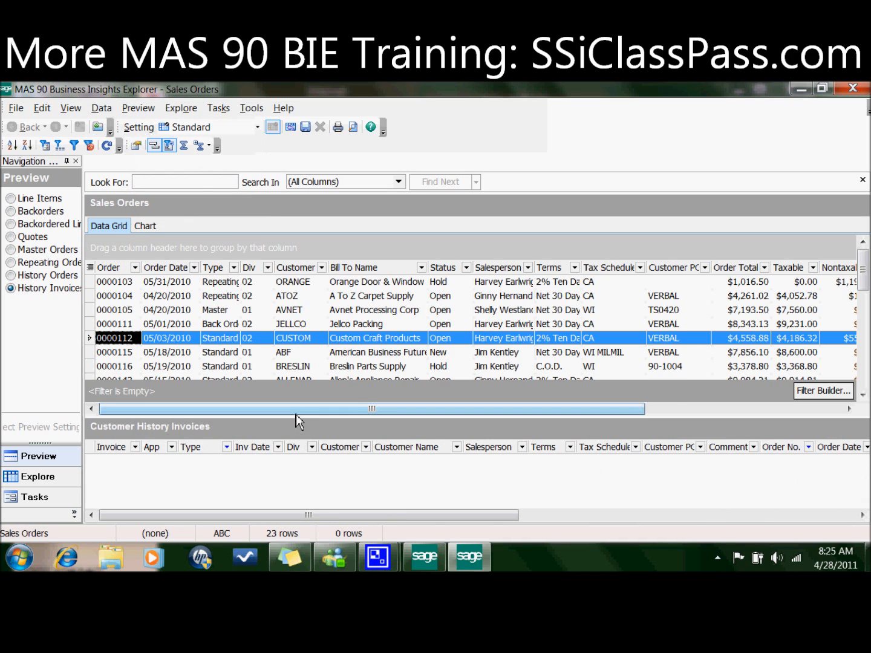
pyautogui.moveTo(296, 418); pyautogui.dragTo(305, 506)
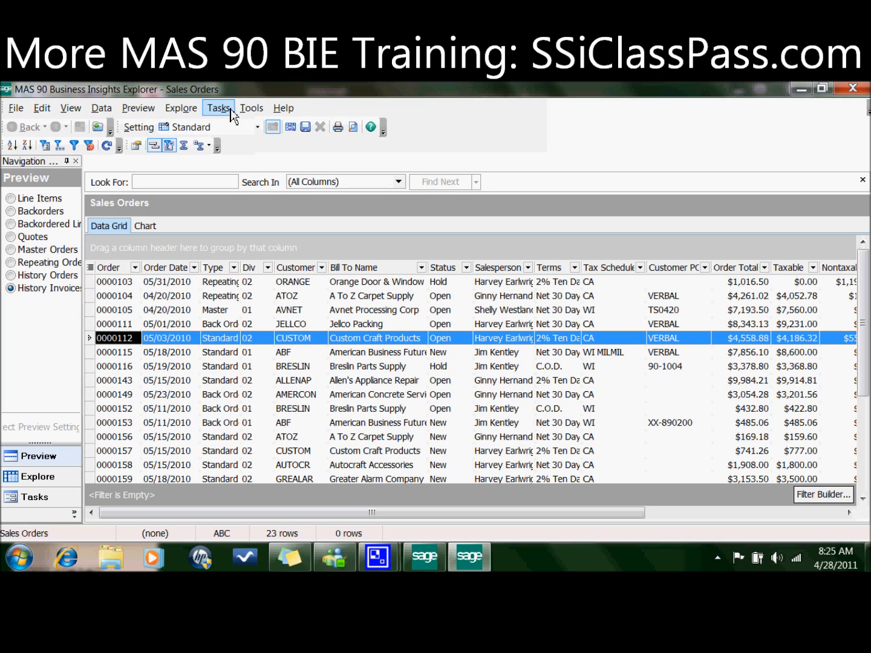
# - Save the current view as a new setting named "Bookings Report" and dismiss the Norton performance alert
pyautogui.click(16, 111)
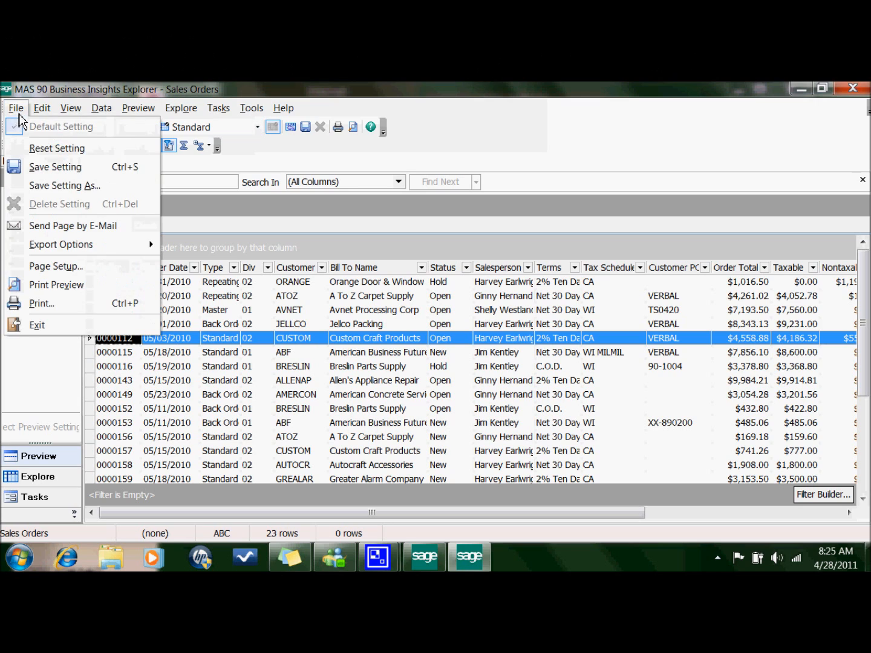
pyautogui.click(31, 186)
pyautogui.write('B')
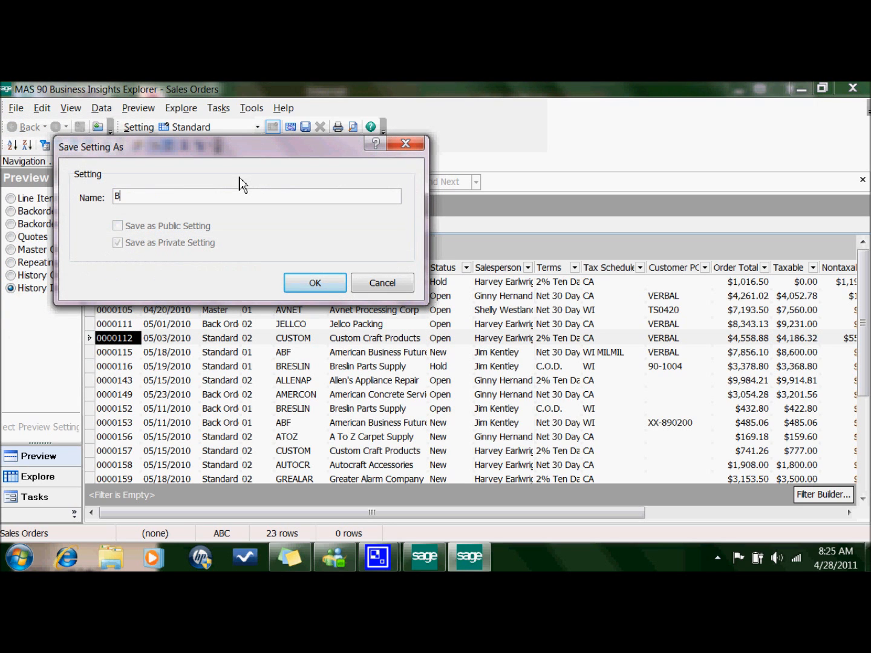
pyautogui.write('ookings')
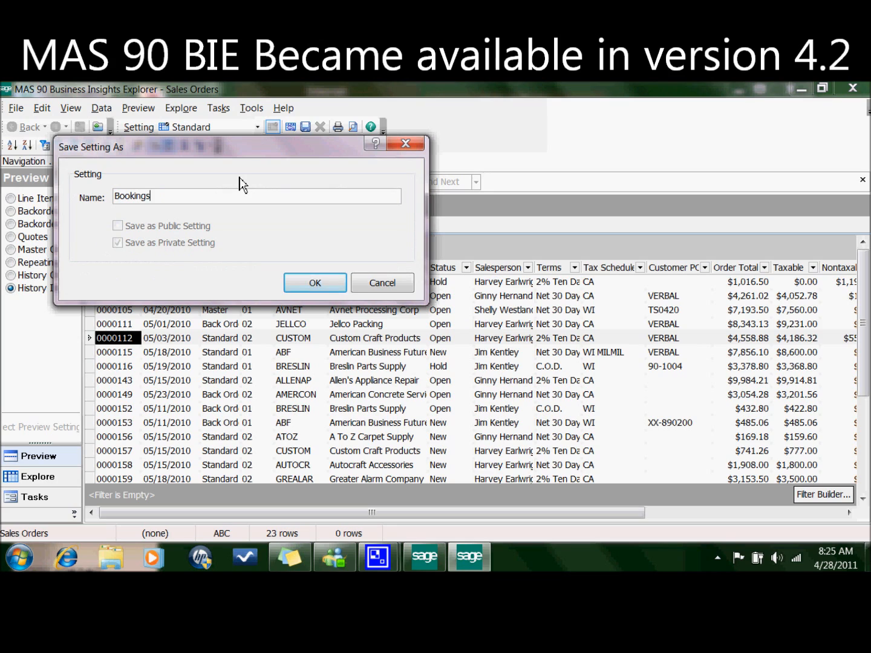
pyautogui.write(' Report')
pyautogui.click(308, 284)
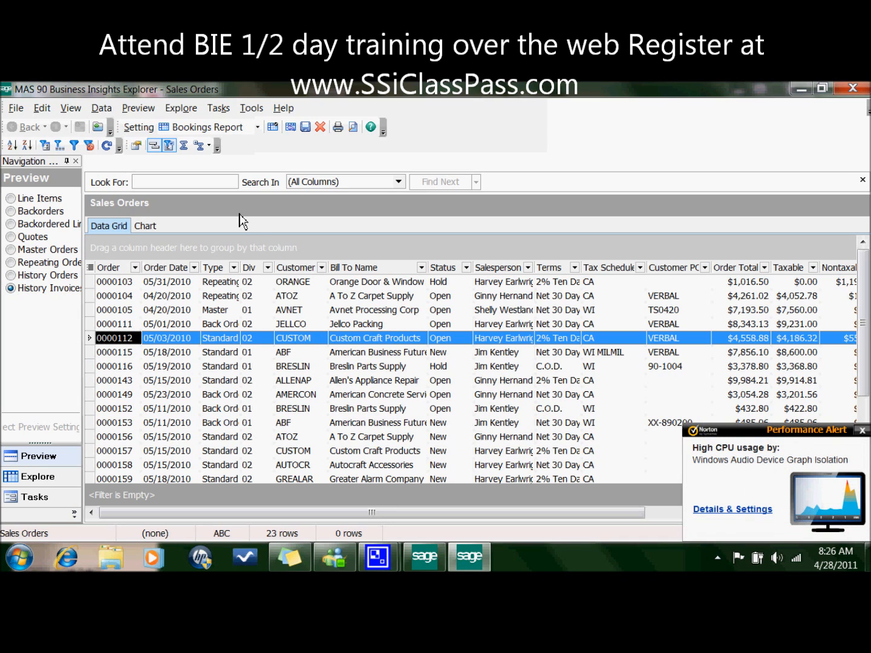
pyautogui.click(863, 432)
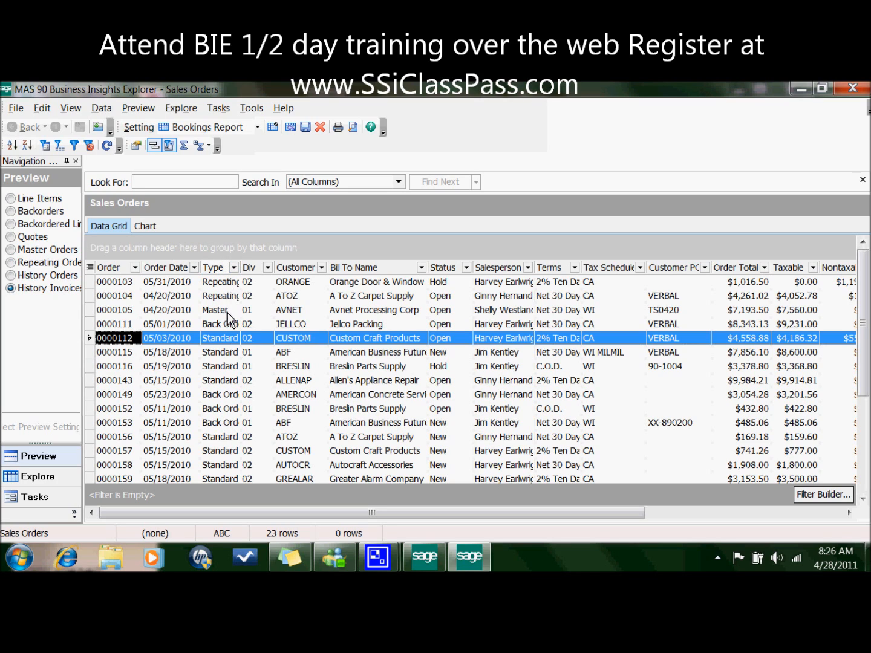
# - Filter the sales orders to type S and move the Status column directly after Taxable
pyautogui.click(233, 268)
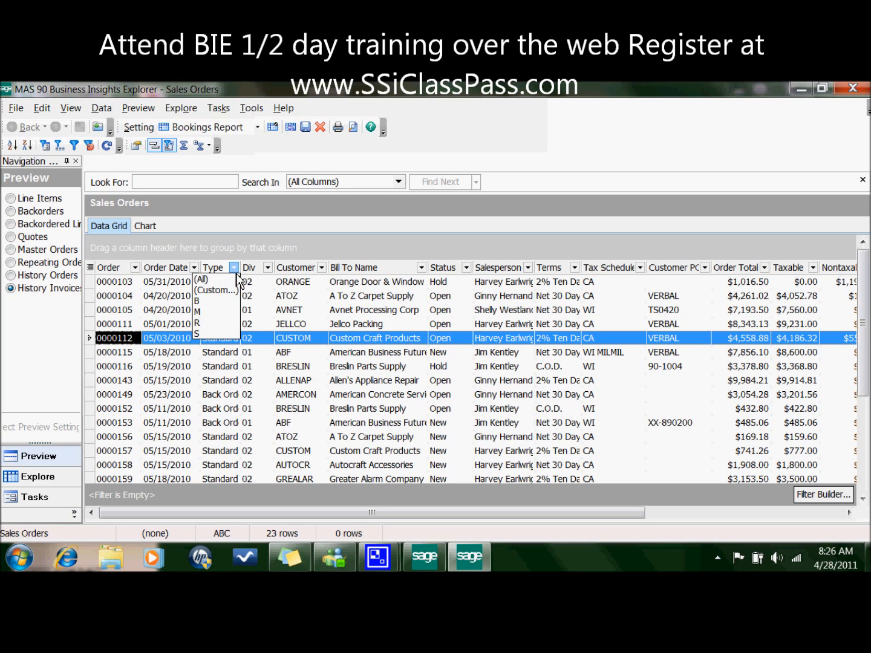
pyautogui.click(199, 335)
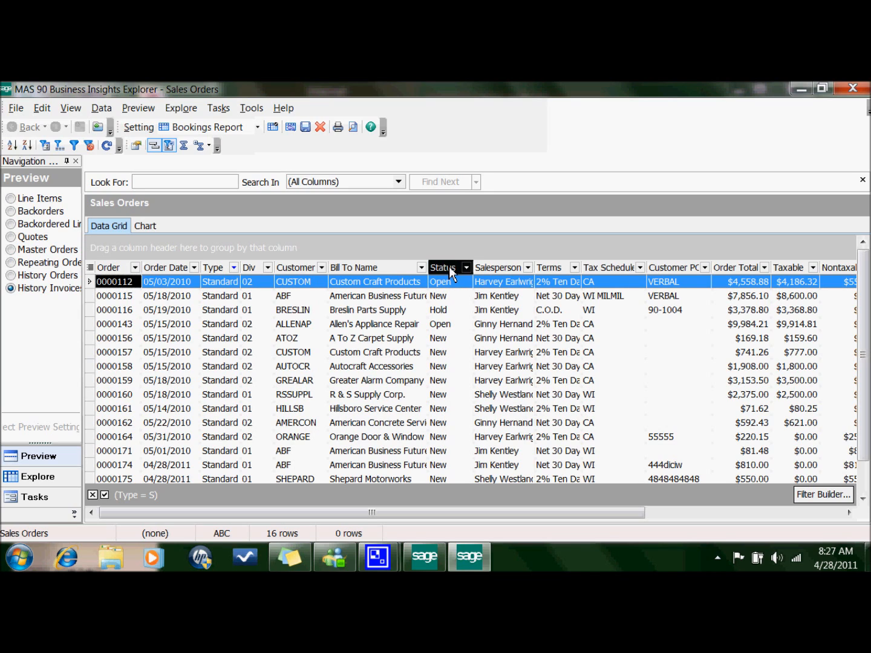
pyautogui.moveTo(449, 267); pyautogui.dragTo(804, 271)
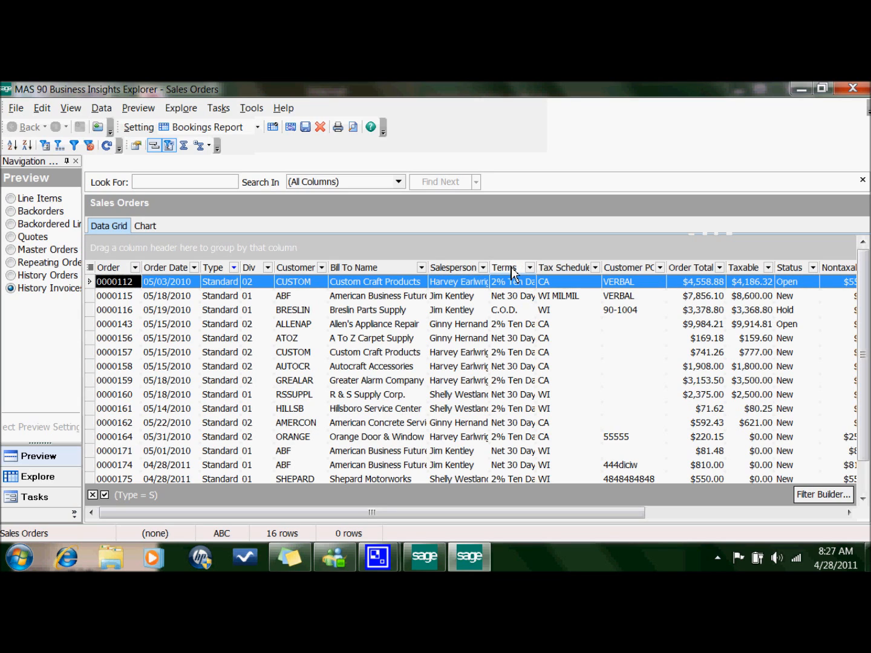
# - Remove the Terms, Tax Schedule and Customer PO columns from the sales orders grid
pyautogui.moveTo(509, 270); pyautogui.dragTo(540, 149)
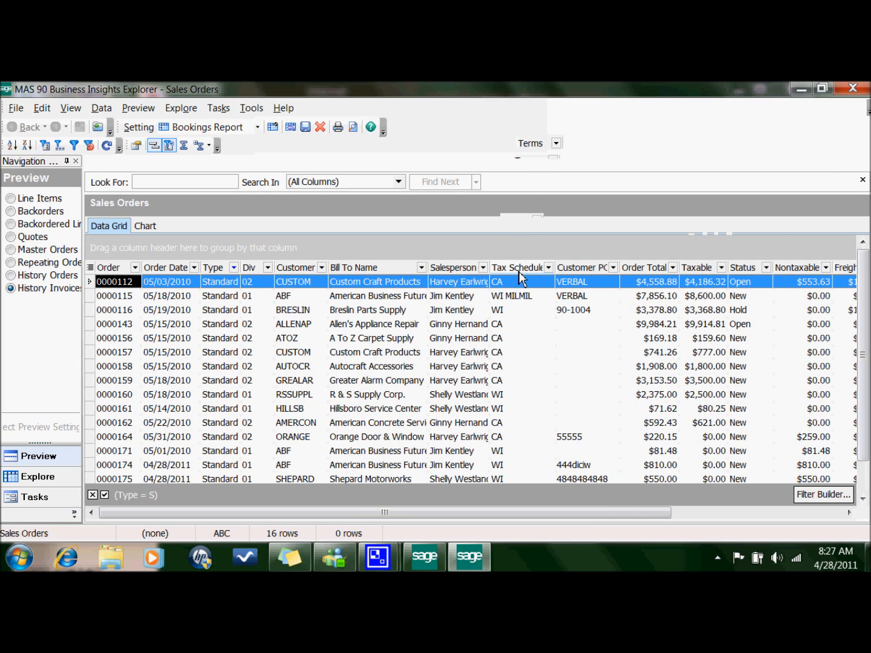
pyautogui.moveTo(519, 276); pyautogui.dragTo(591, 127)
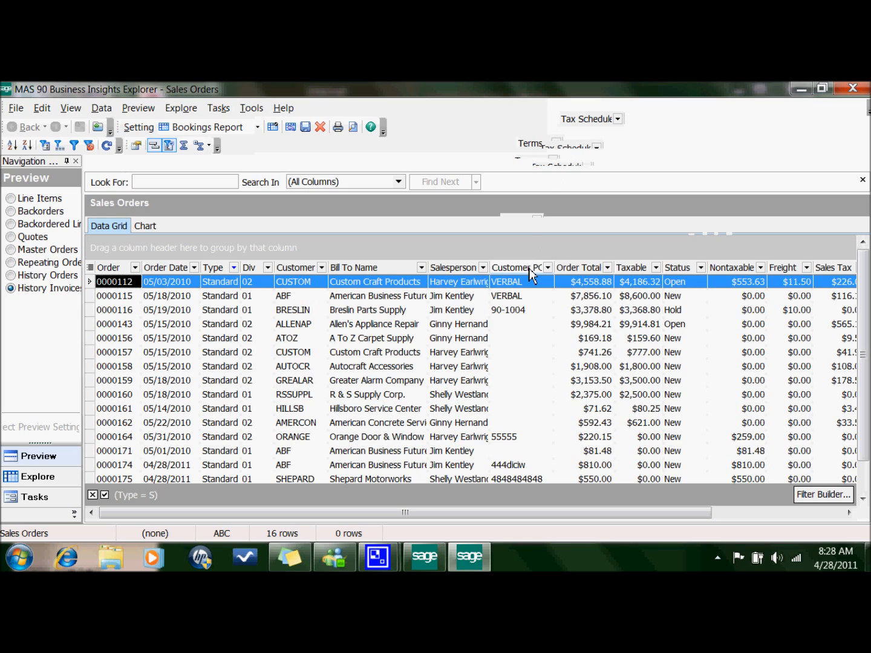
pyautogui.moveTo(530, 273); pyautogui.dragTo(476, 130)
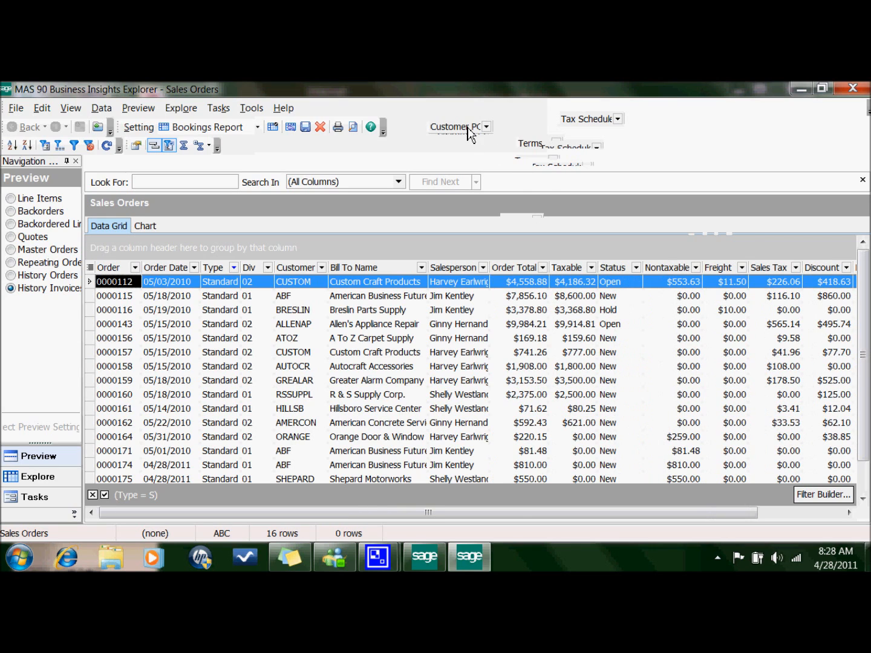
# - In the column settings, hide the Freight, Sales Tax, Discount, Deposit, Comment, Taxable and Nontaxable columns
pyautogui.rightClick(570, 272)
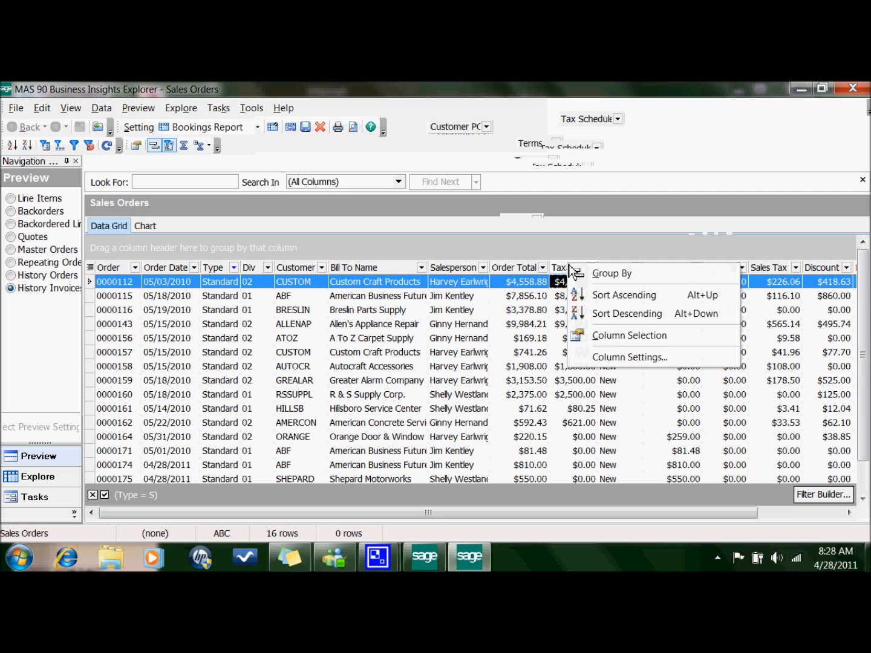
pyautogui.click(589, 358)
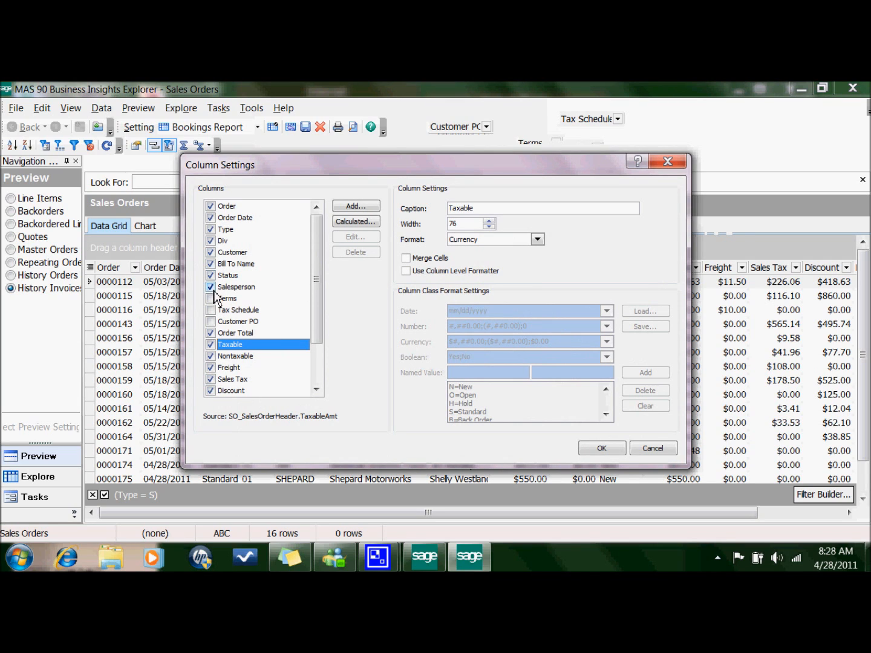
pyautogui.click(216, 369)
pyautogui.click(211, 368)
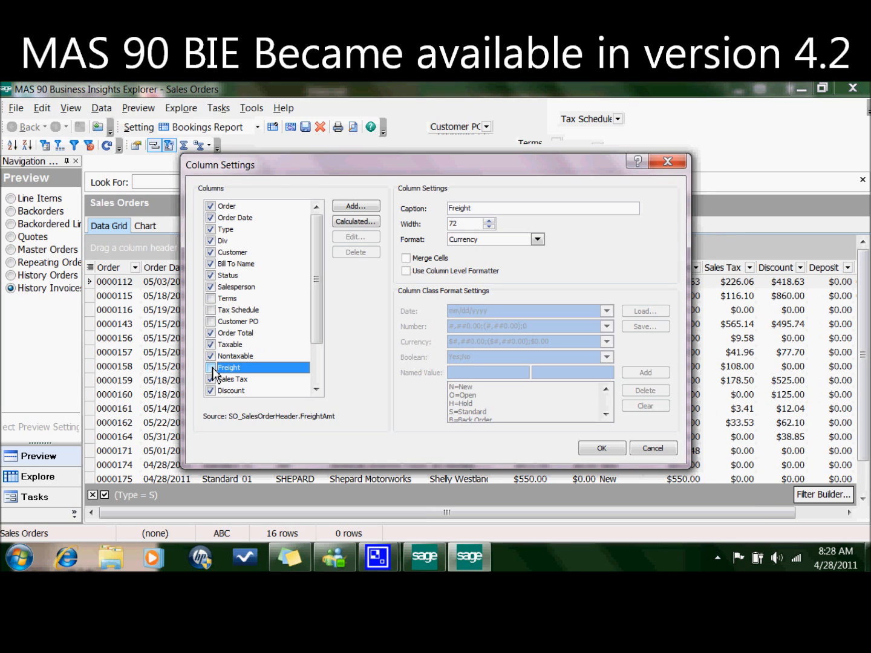
pyautogui.click(211, 379)
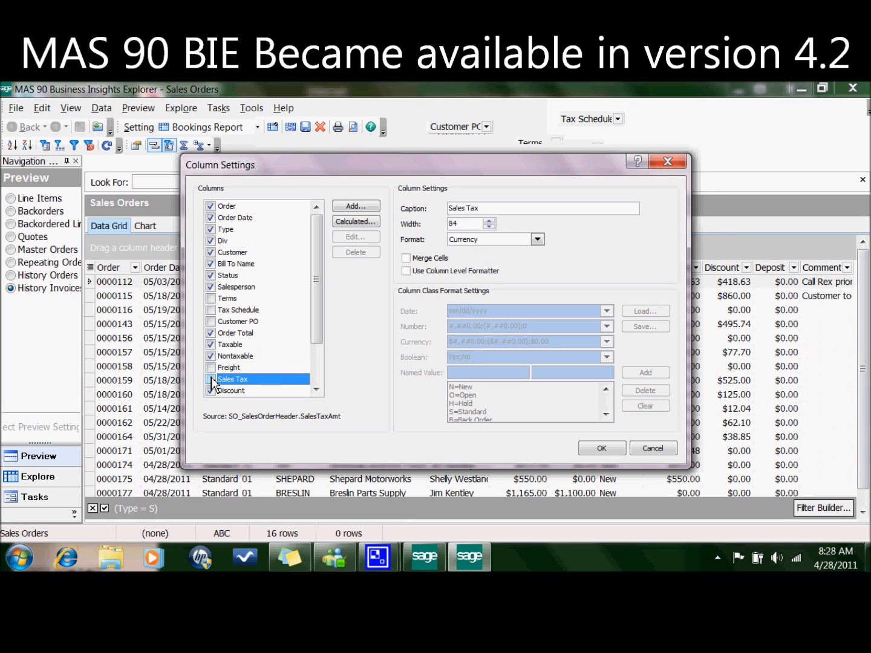
pyautogui.moveTo(313, 338); pyautogui.dragTo(317, 376)
pyautogui.click(211, 333)
pyautogui.click(211, 345)
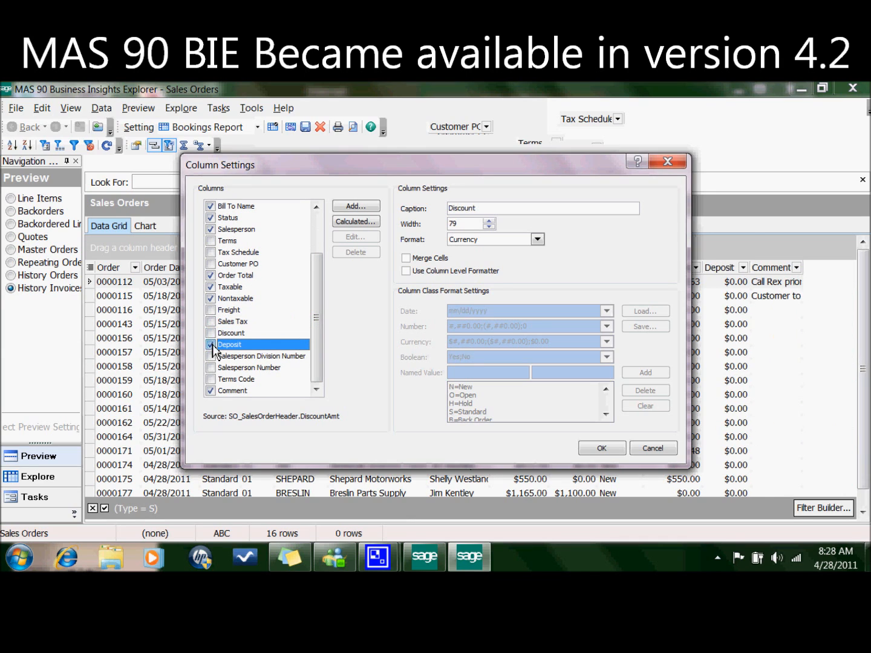
pyautogui.click(211, 391)
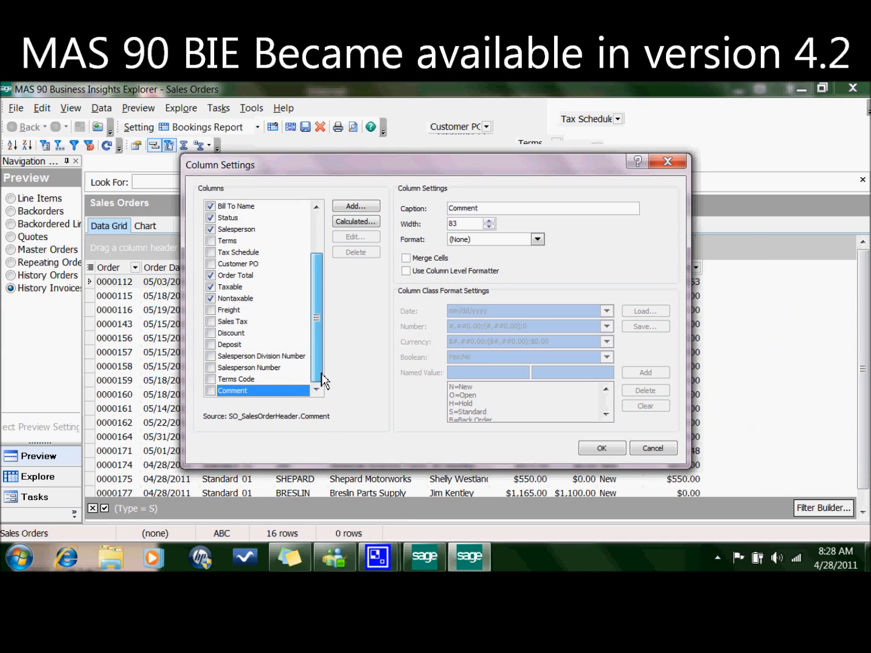
pyautogui.moveTo(318, 378); pyautogui.dragTo(318, 357)
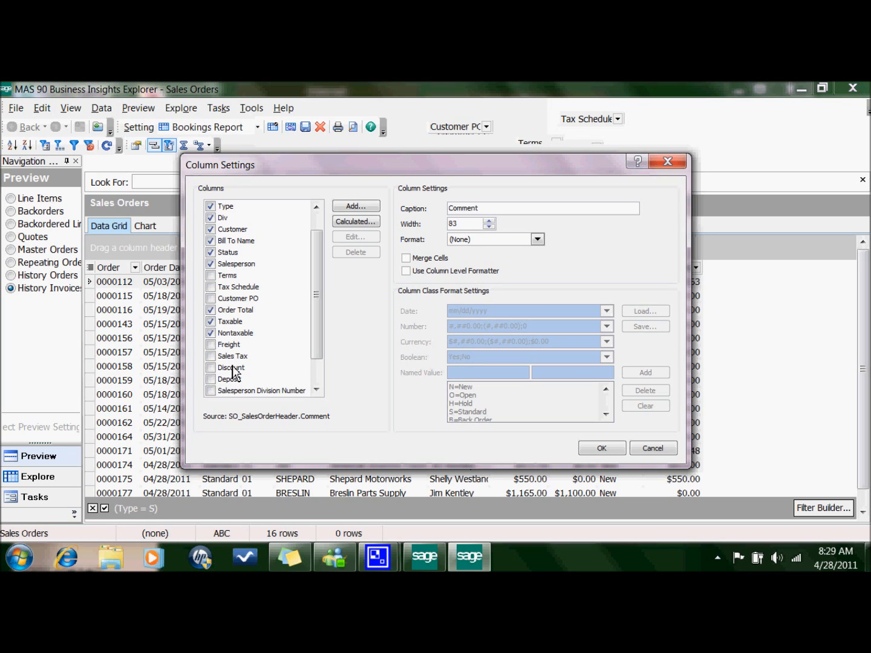
pyautogui.click(211, 321)
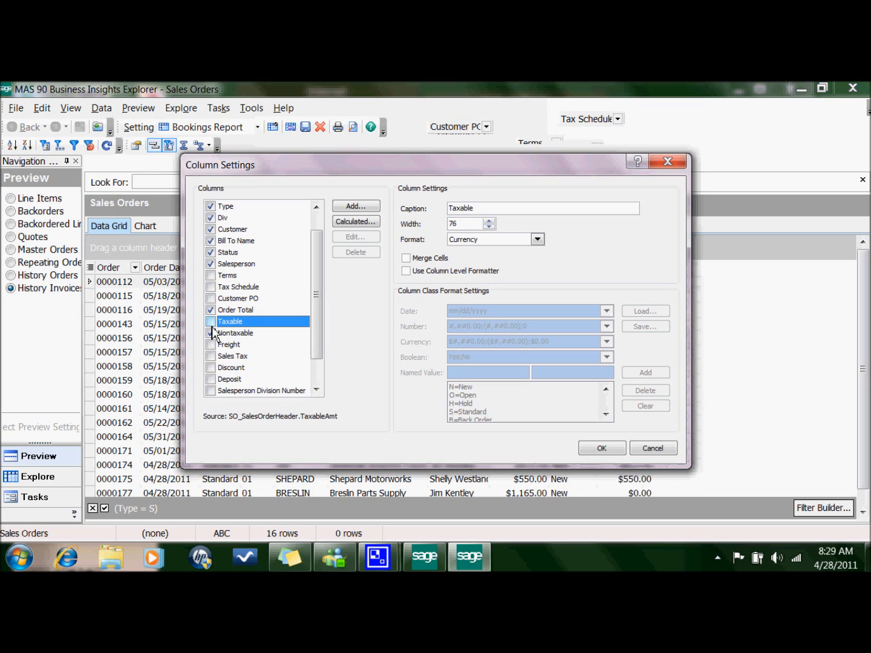
pyautogui.click(211, 333)
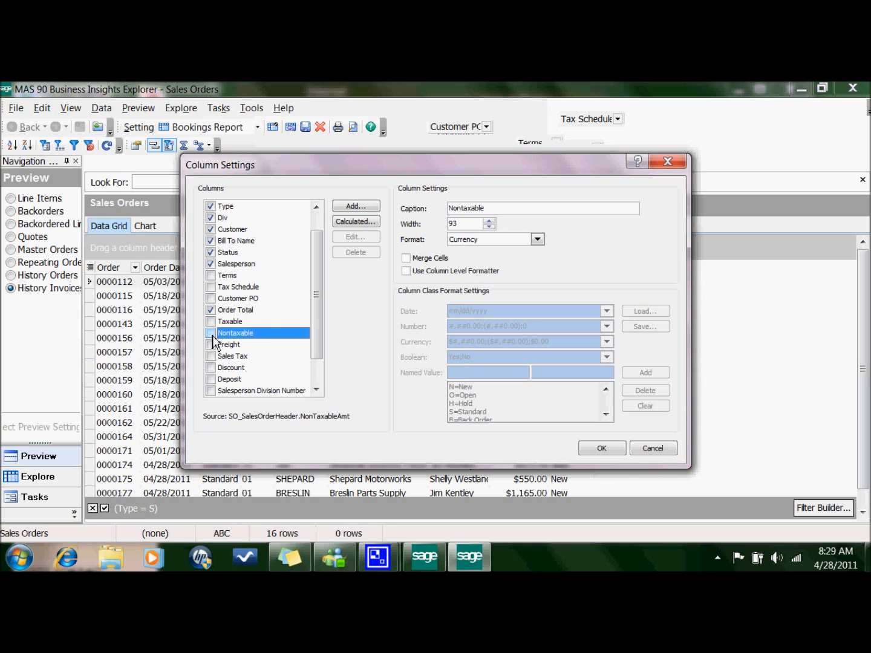
# - Change the caption of the Order Total column to "Booking Amount" and apply the column settings
pyautogui.click(237, 312)
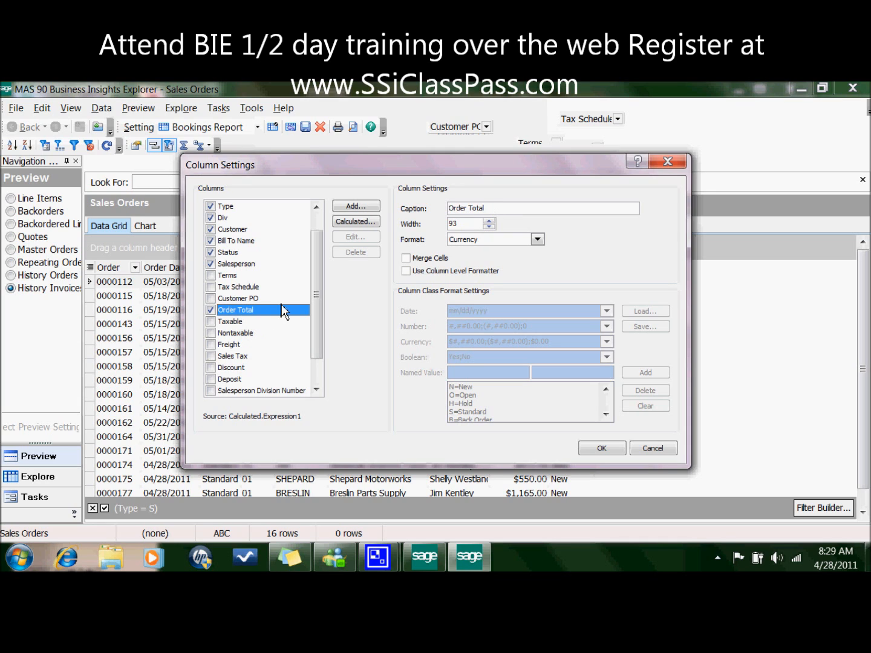
pyautogui.moveTo(505, 209); pyautogui.dragTo(392, 219)
pyautogui.write('Booking amou')
pyautogui.press('BackSpace')
pyautogui.press('BackSpace')
pyautogui.press('BackSpace')
pyautogui.press('BackSpace')
pyautogui.write('Amount')
pyautogui.click(603, 455)
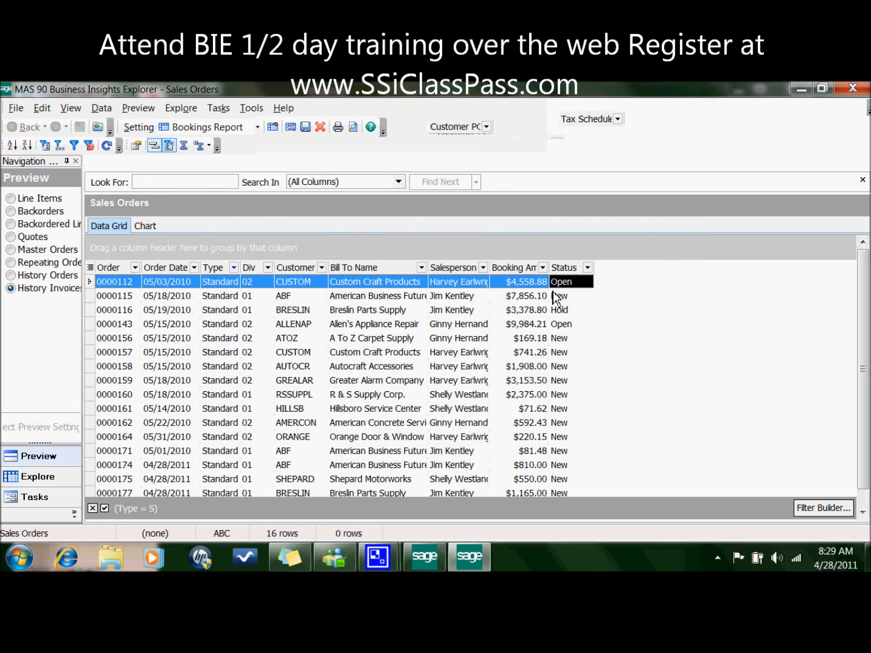
# - Widen the Booking Amount column slightly and sort the orders by Div in ascending order
pyautogui.moveTo(549, 267); pyautogui.dragTo(563, 268)
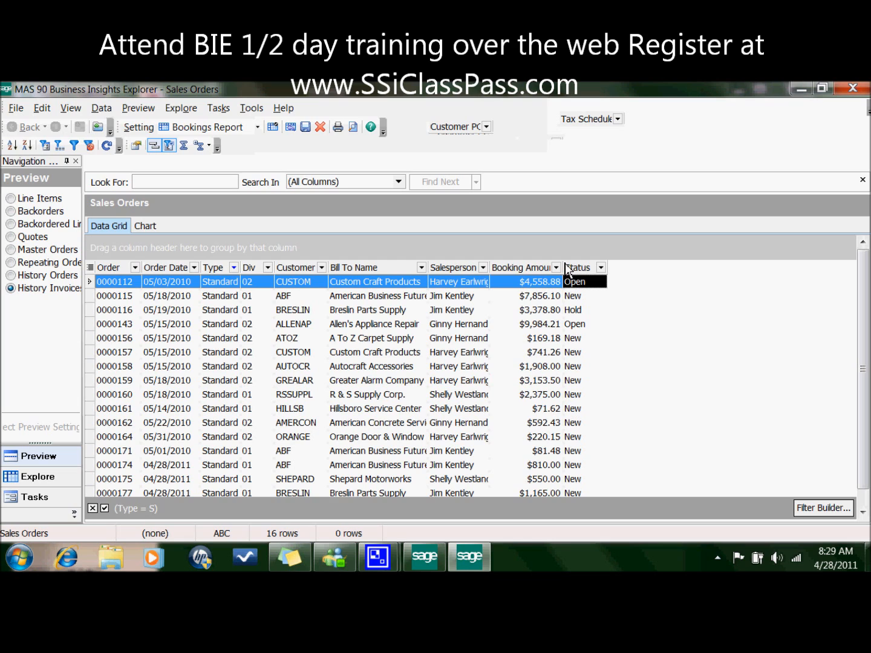
pyautogui.click(254, 267)
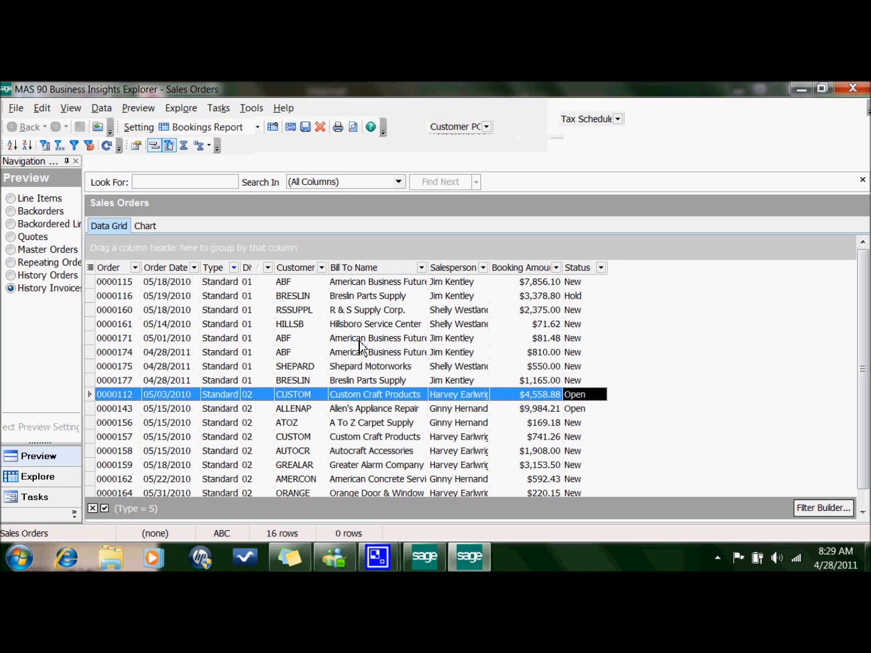
# - Sort the orders by Bill To Name in ascending order and group them by Div
pyautogui.click(367, 267)
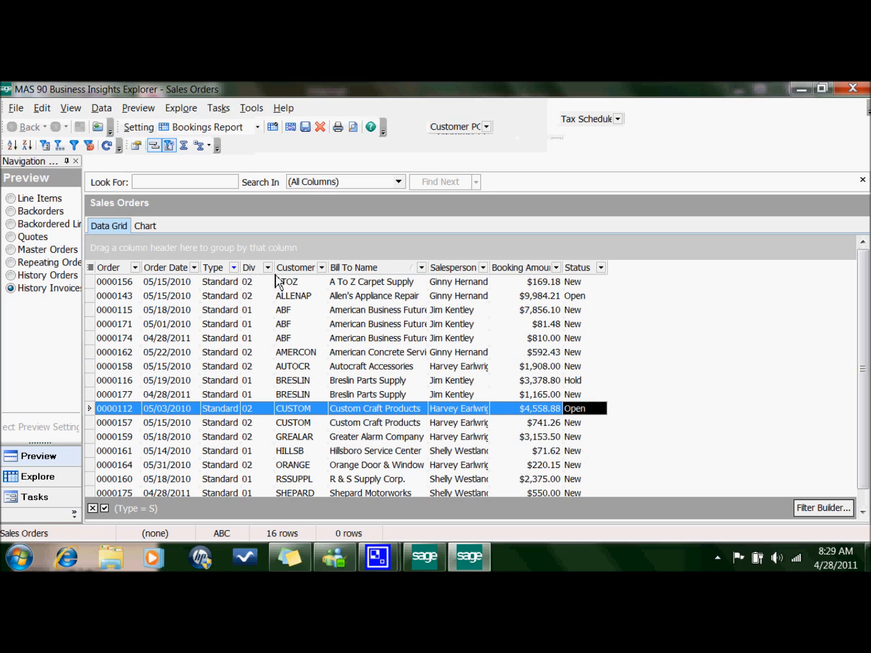
pyautogui.click(251, 270)
pyautogui.moveTo(251, 274); pyautogui.dragTo(101, 248)
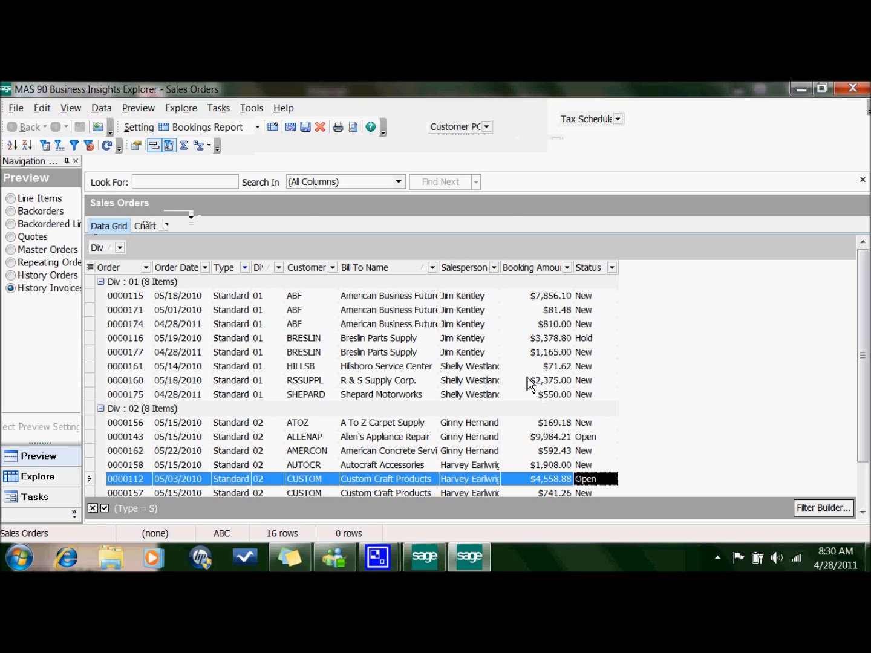
# - Turn on the grid's summary footer and set the group summary footer to Visible When Group Expanded
pyautogui.click(185, 148)
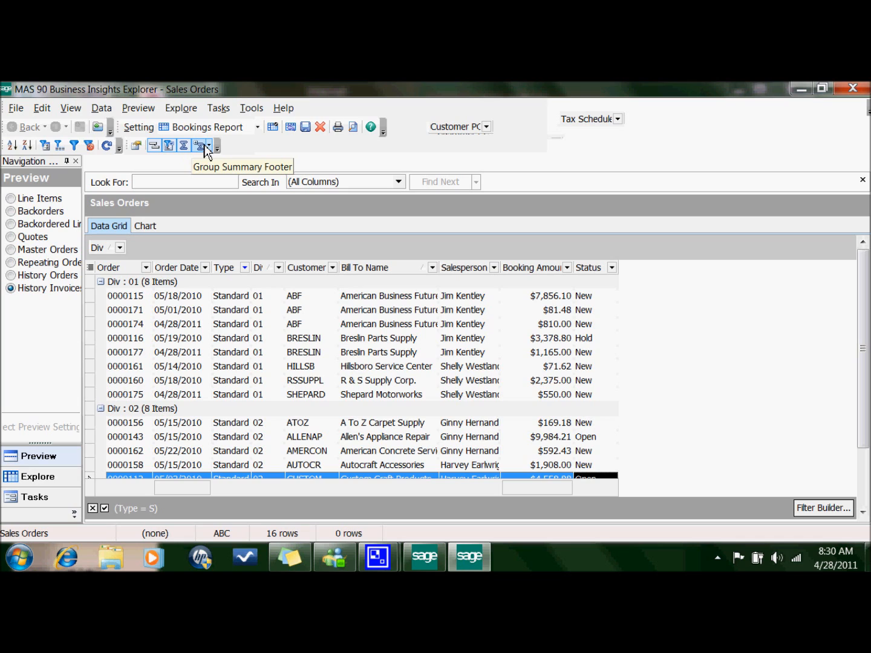
pyautogui.click(208, 148)
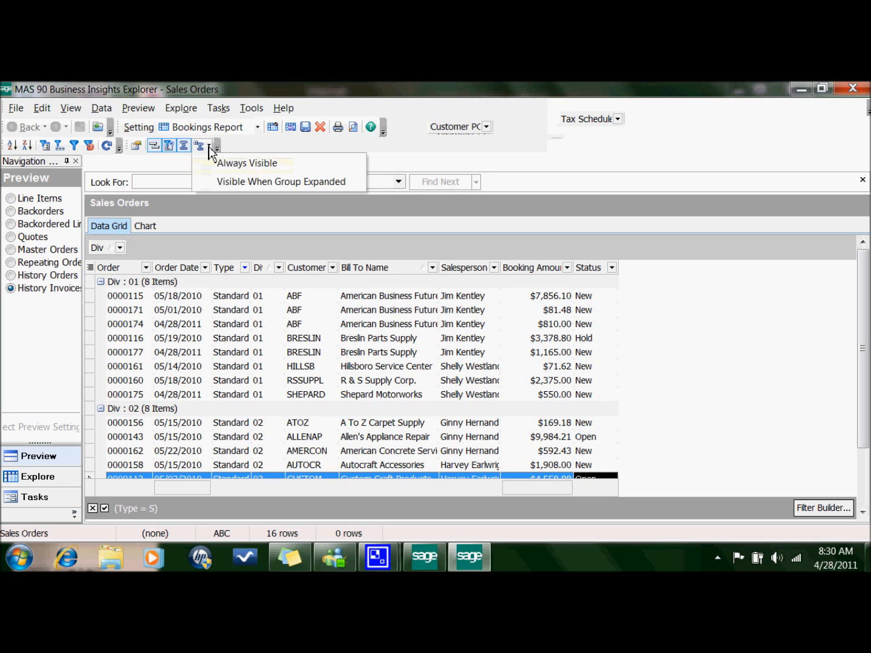
pyautogui.click(213, 182)
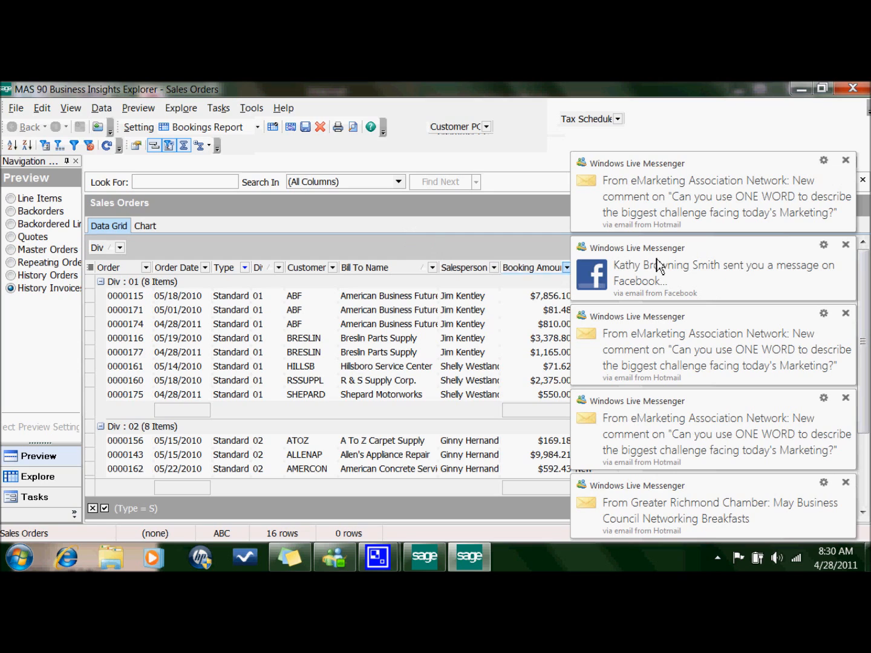
# - Dismiss the Windows Live Messenger notifications covering the sales orders grid
pyautogui.click(845, 160)
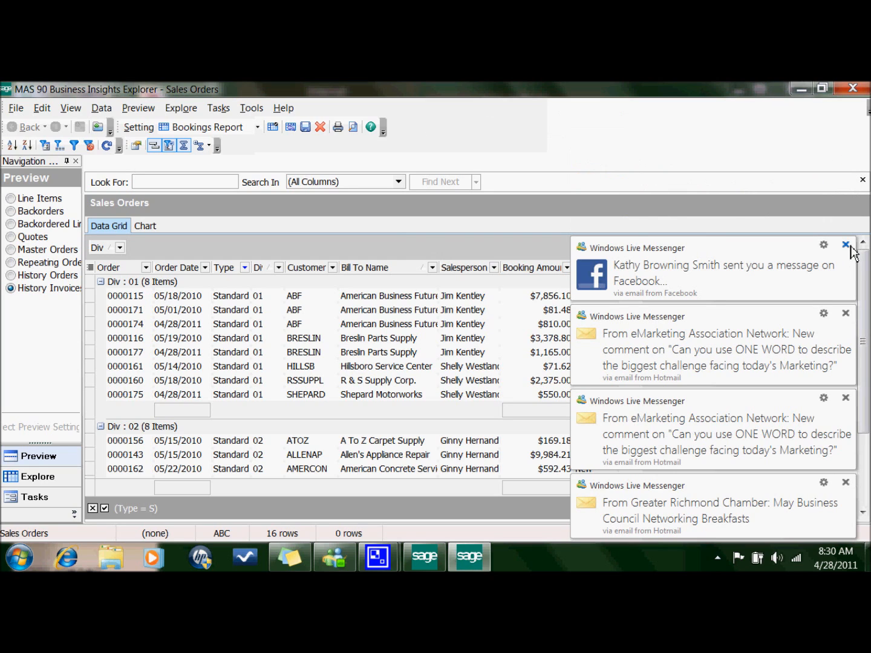
pyautogui.click(846, 244)
pyautogui.click(846, 312)
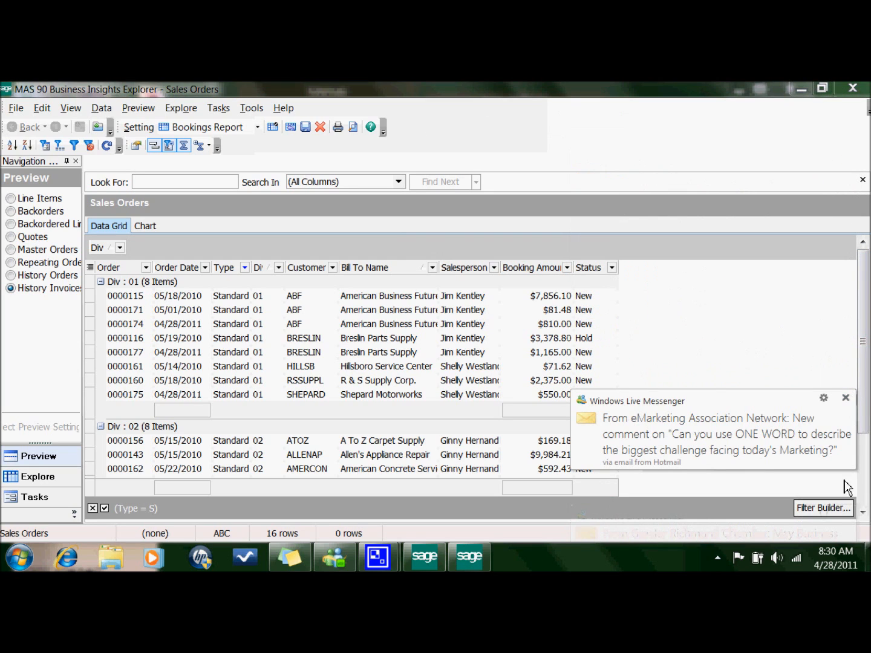
pyautogui.click(846, 400)
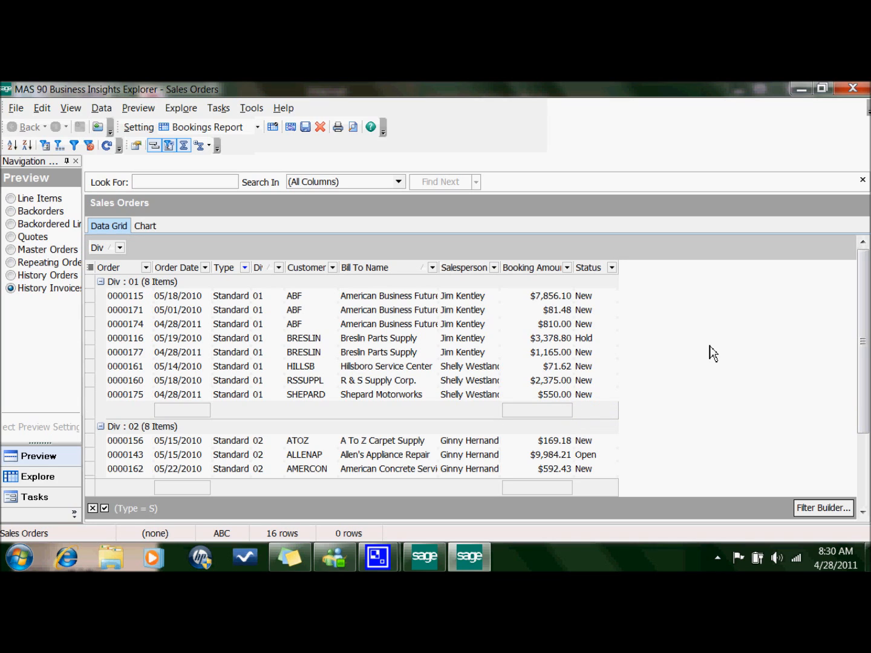
# - Set the Booking Amount group footer to Sum and review the subtotals of both Div groups
pyautogui.rightClick(547, 410)
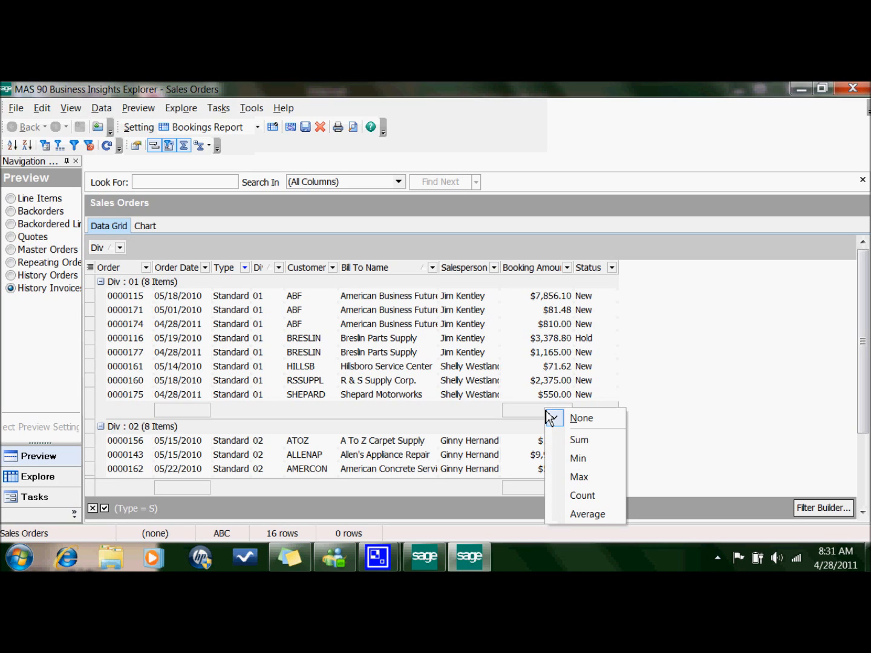
pyautogui.click(559, 441)
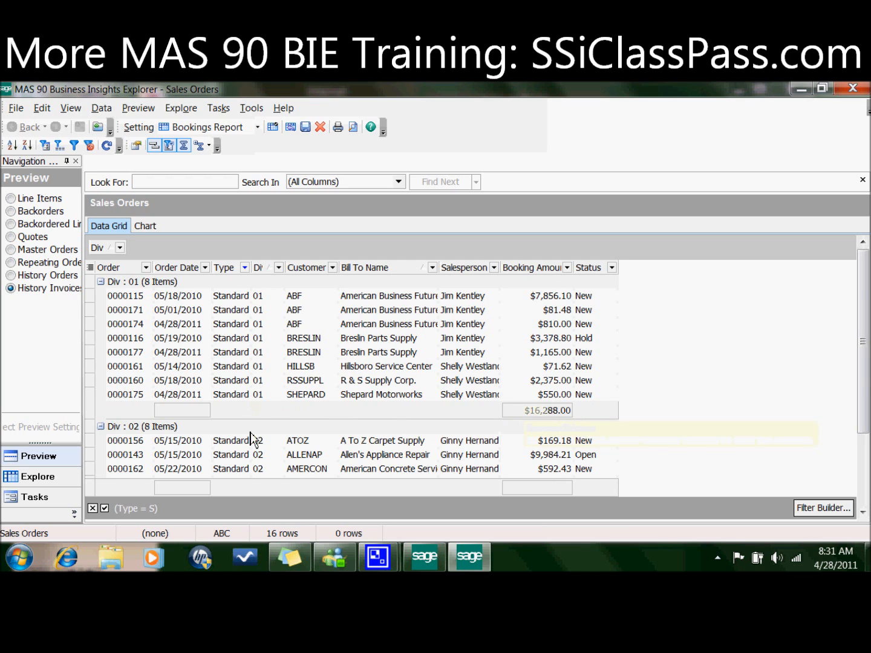
pyautogui.scroll(-3, 524, 383)
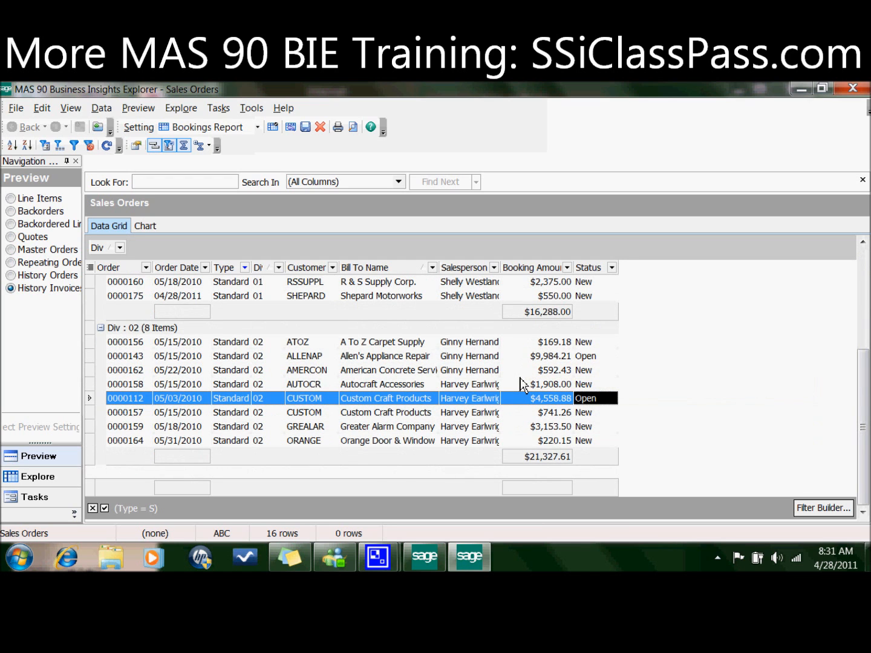
pyautogui.scroll(3, 525, 383)
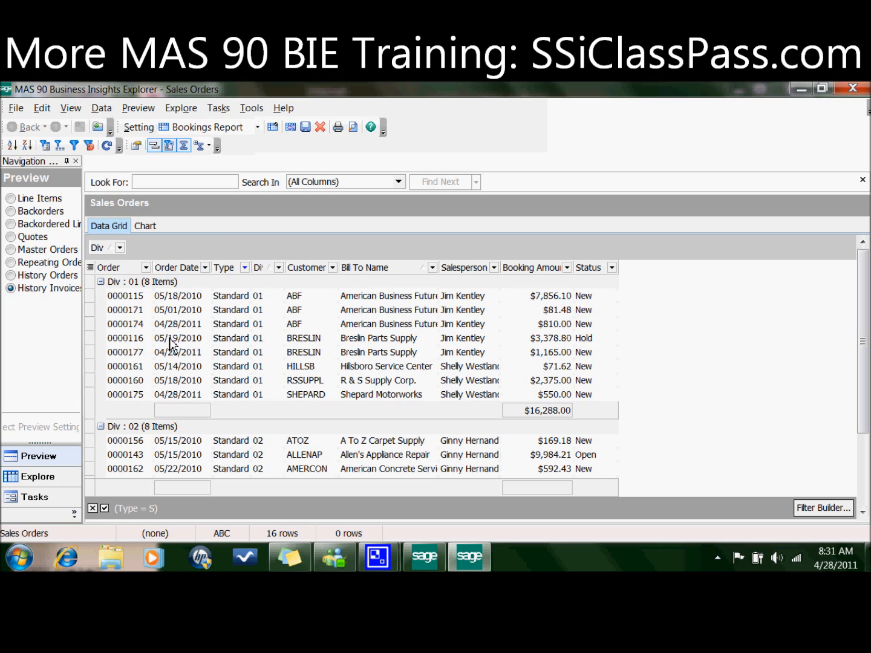
# - In the Filter Builder, add a condition on Order Date using the between operator
pyautogui.click(204, 268)
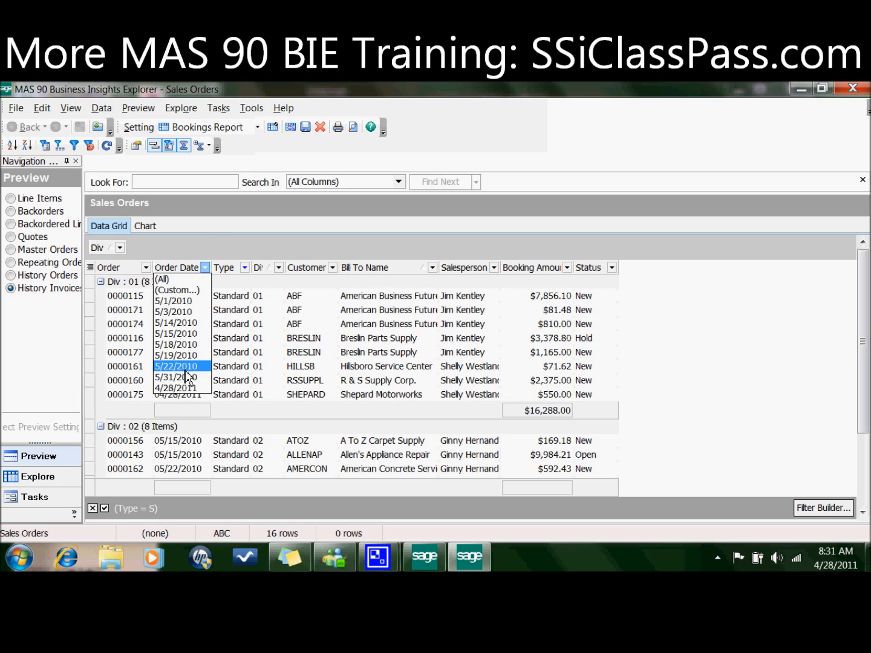
pyautogui.click(207, 268)
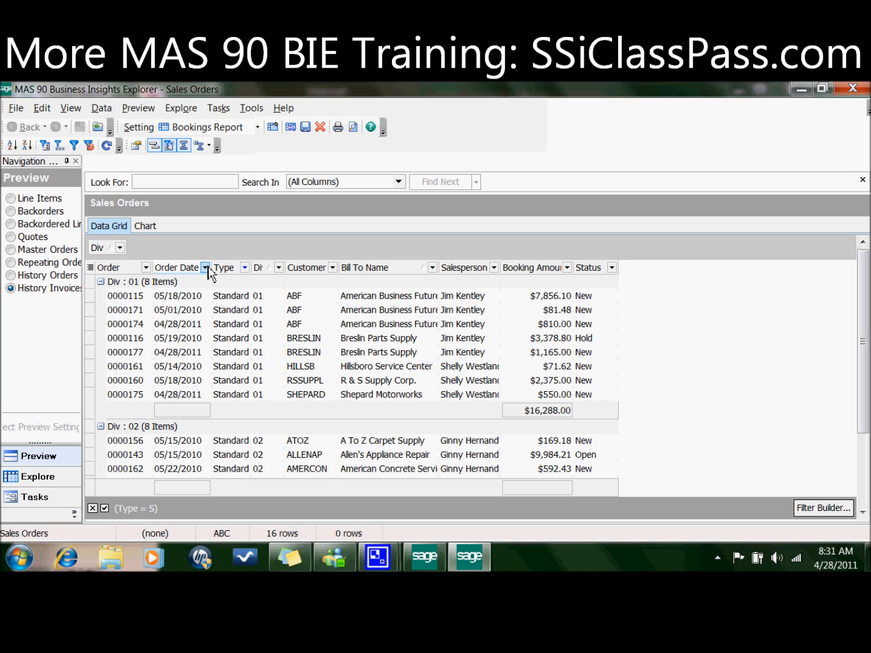
pyautogui.click(828, 509)
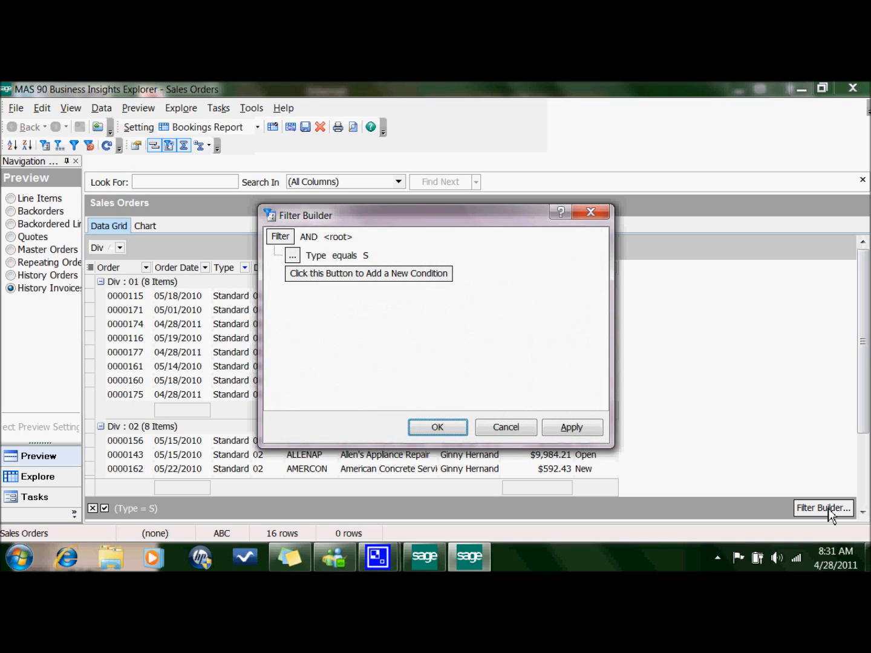
pyautogui.click(325, 275)
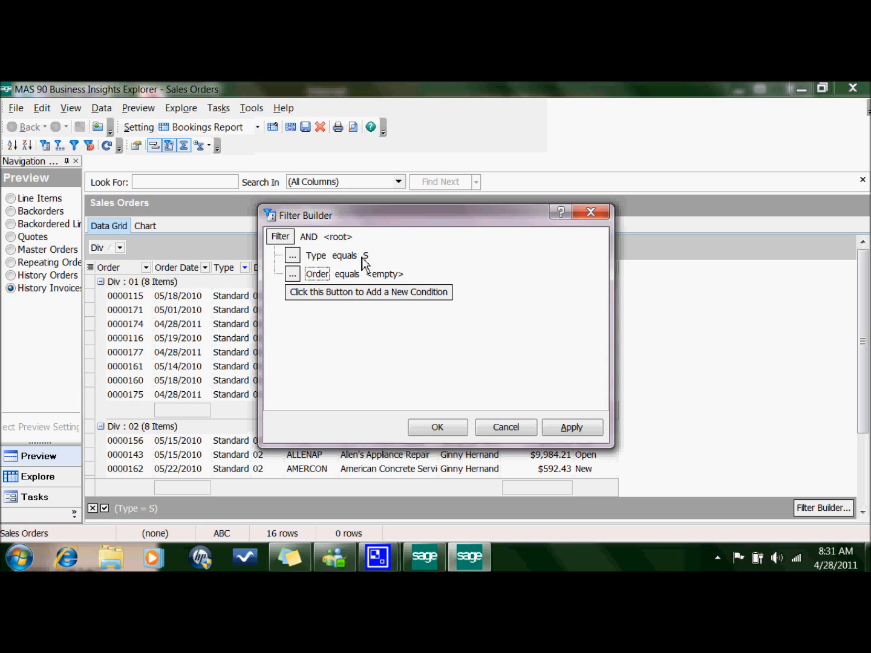
pyautogui.click(317, 275)
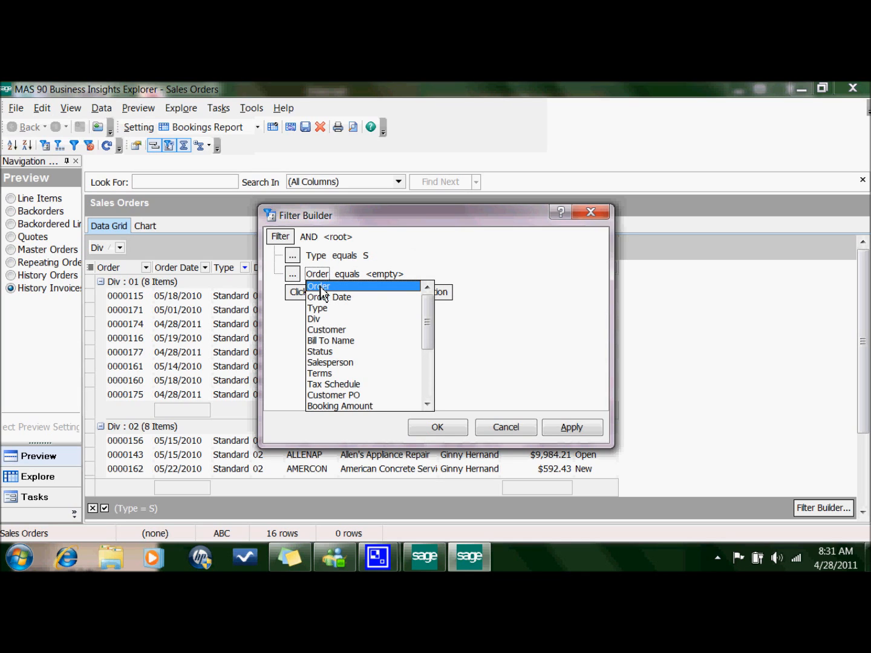
pyautogui.click(320, 297)
pyautogui.click(369, 275)
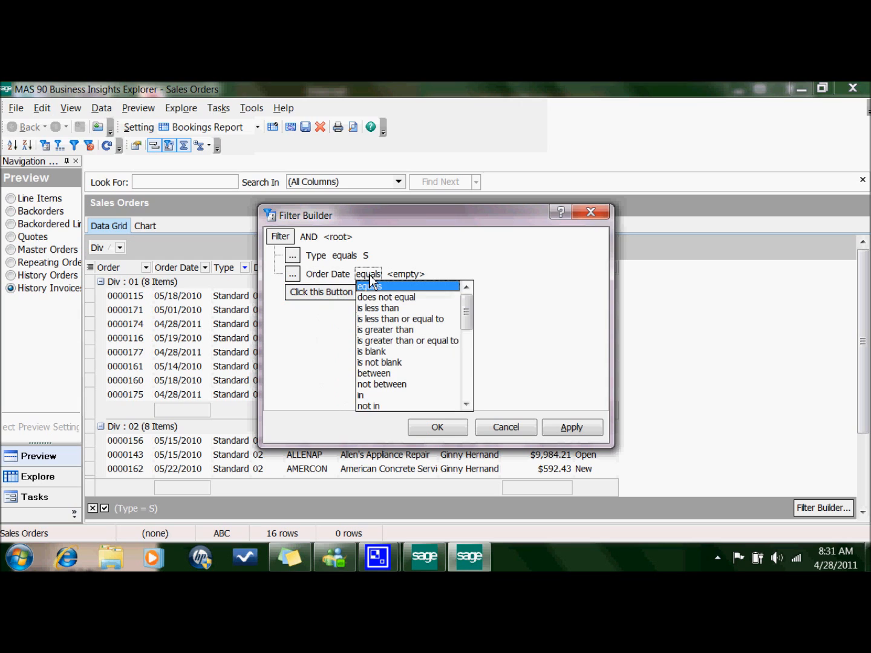
pyautogui.click(395, 373)
pyautogui.click(420, 274)
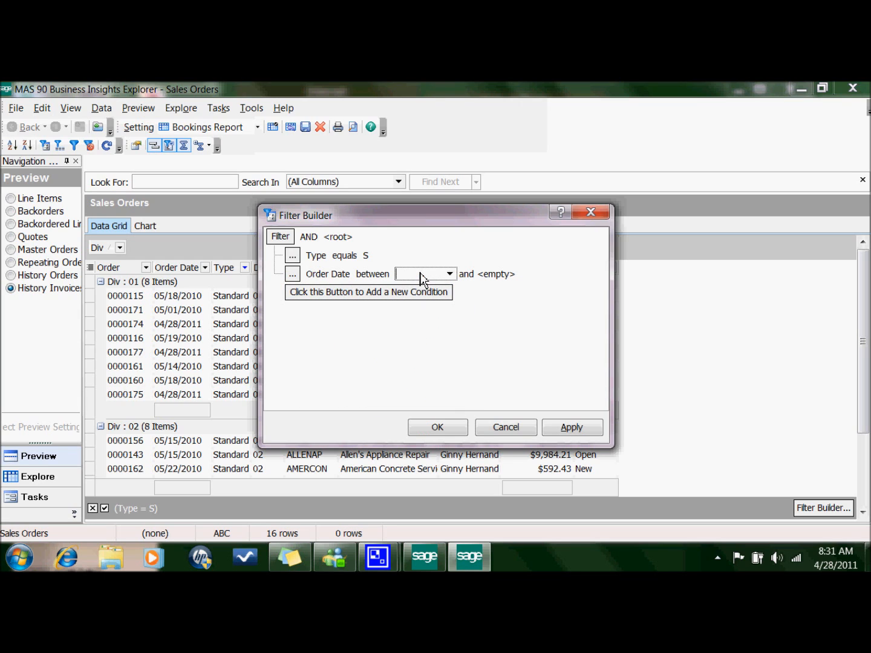
# - Set the start date of the Order Date condition to 5/1/2010
pyautogui.click(449, 274)
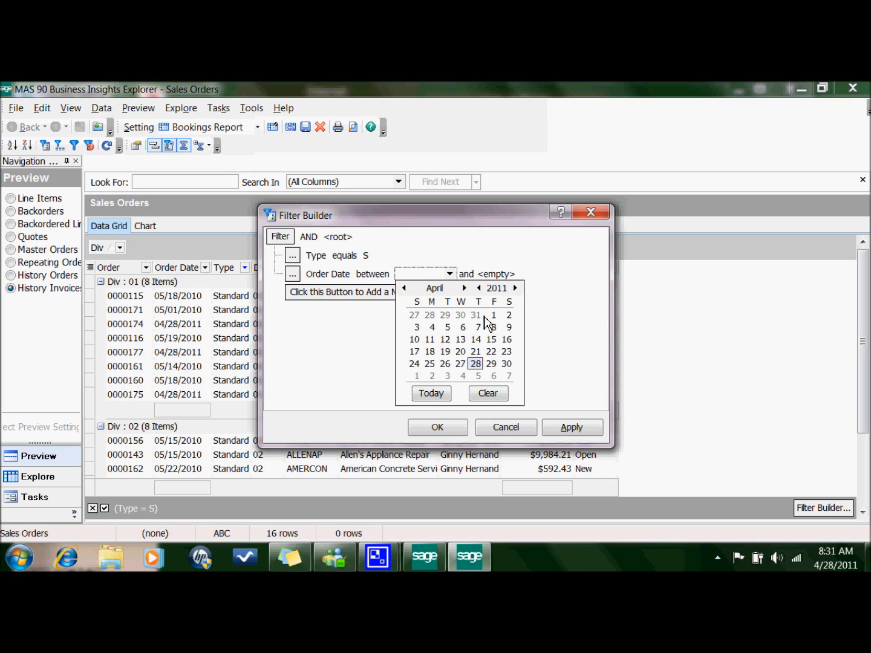
pyautogui.click(465, 289)
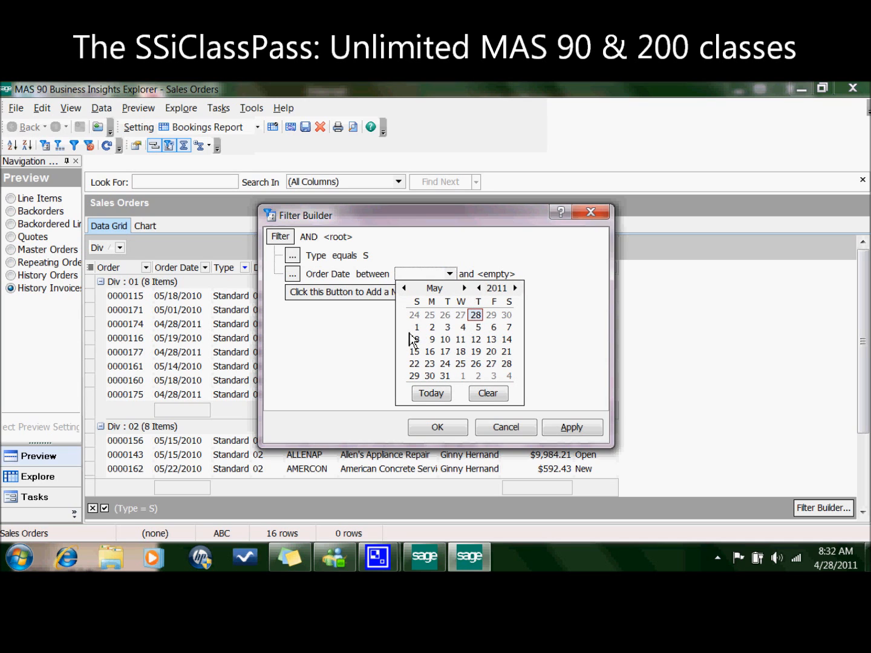
pyautogui.click(416, 328)
pyautogui.click(449, 275)
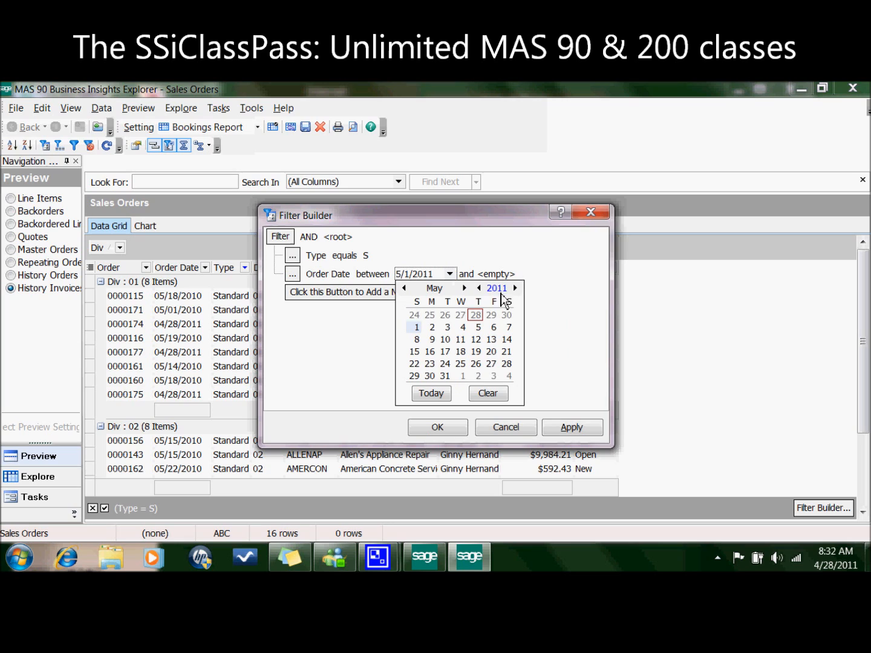
pyautogui.click(479, 288)
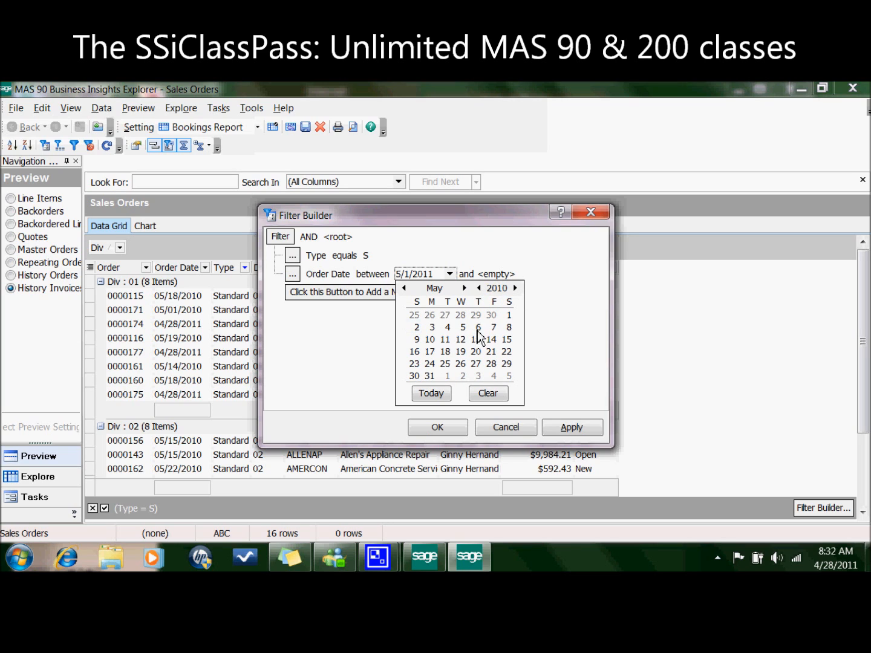
pyautogui.click(511, 317)
# - Set the end date of the Order Date condition to 5/31/2010 and apply the filter
pyautogui.click(506, 274)
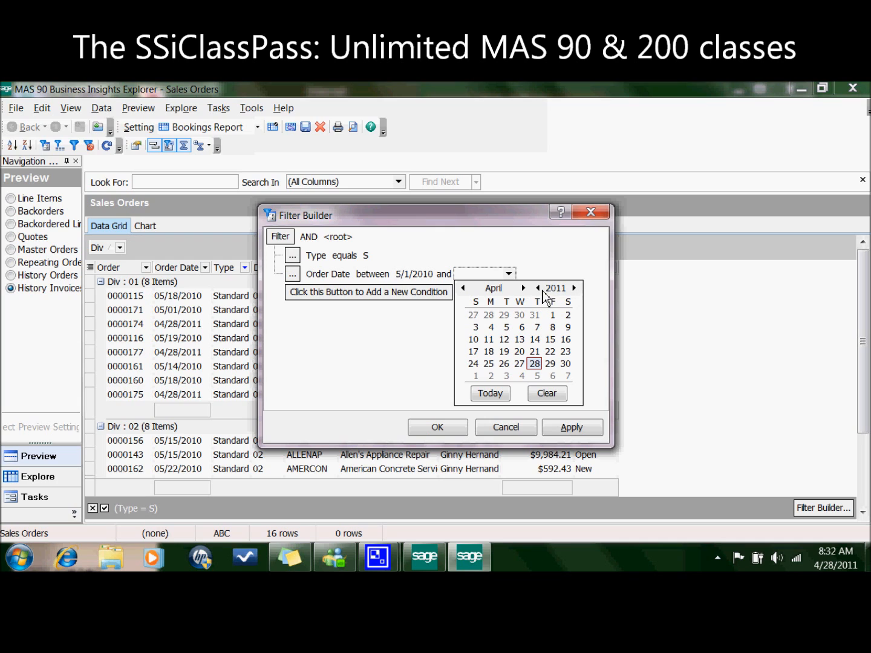
pyautogui.click(538, 288)
pyautogui.click(523, 288)
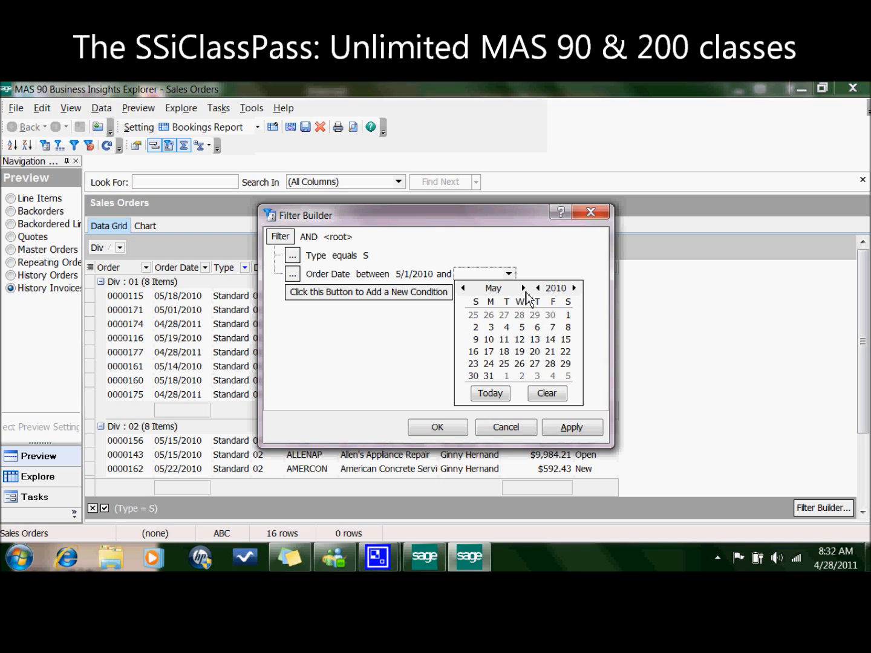
pyautogui.click(489, 376)
pyautogui.click(557, 431)
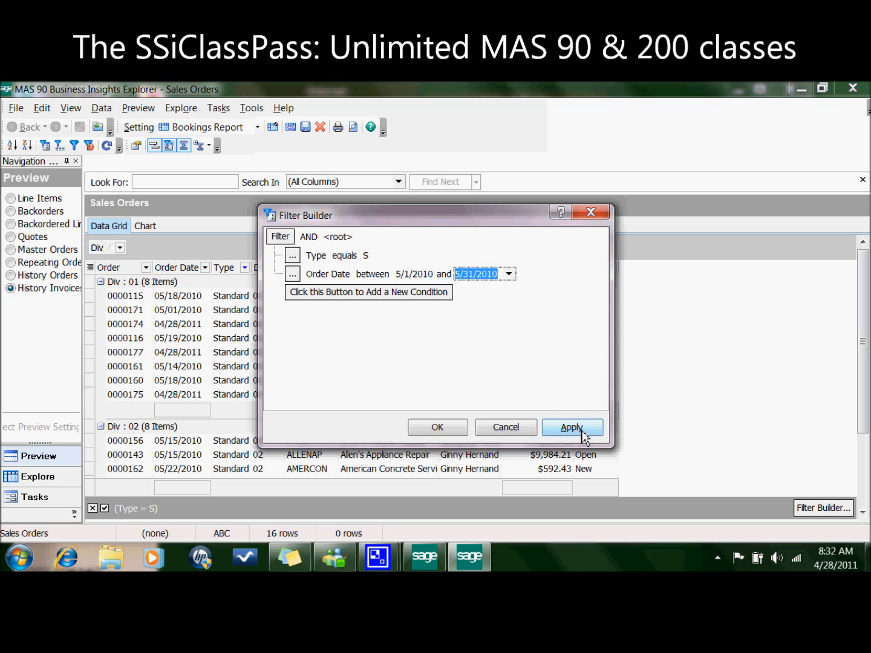
pyautogui.click(438, 427)
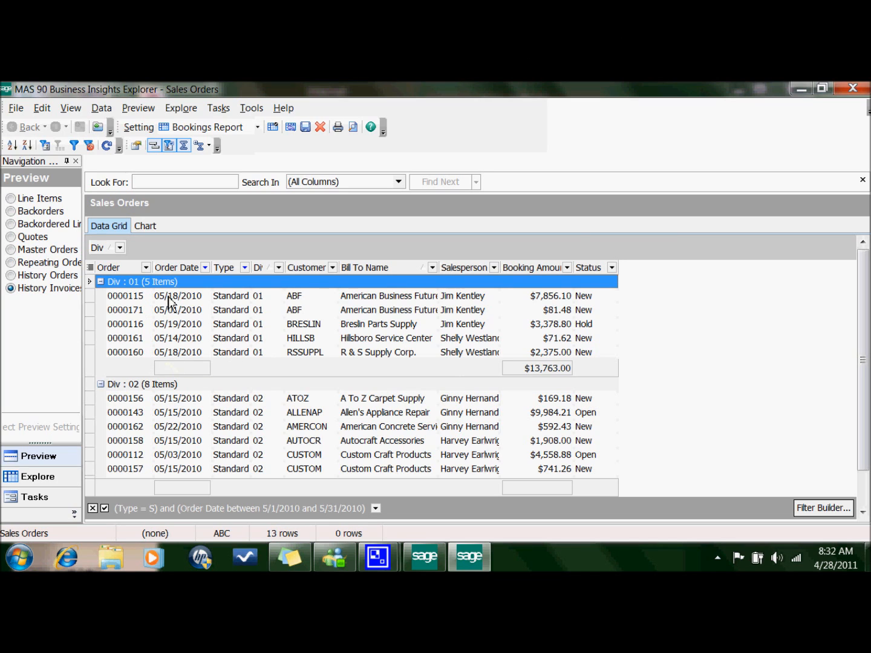
# - Set the Order Date group footer and the grand total footers of Booking Amount and Order Date to Count
pyautogui.rightClick(185, 369)
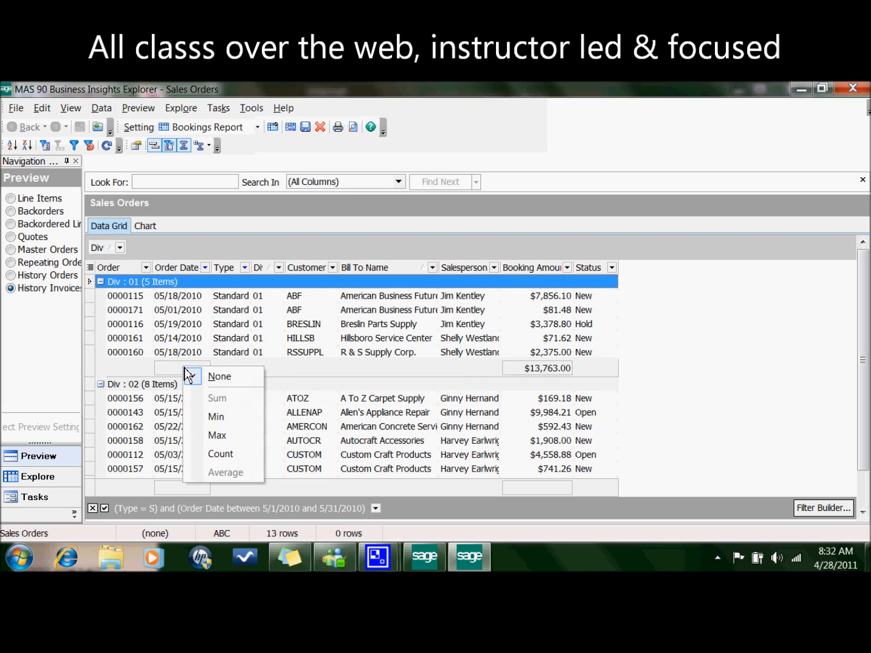
pyautogui.click(214, 454)
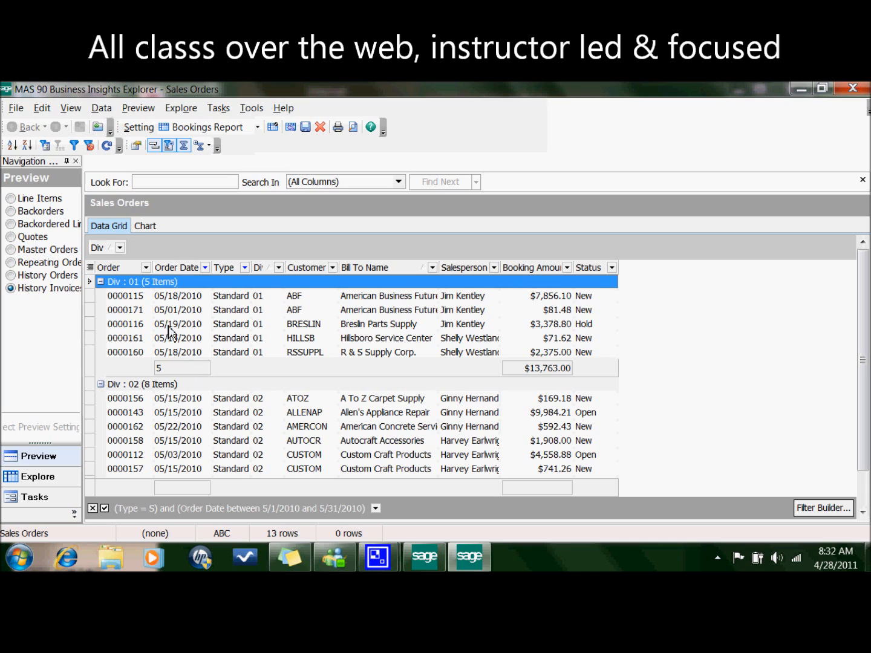
pyautogui.rightClick(547, 490)
pyautogui.click(562, 462)
pyautogui.rightClick(183, 490)
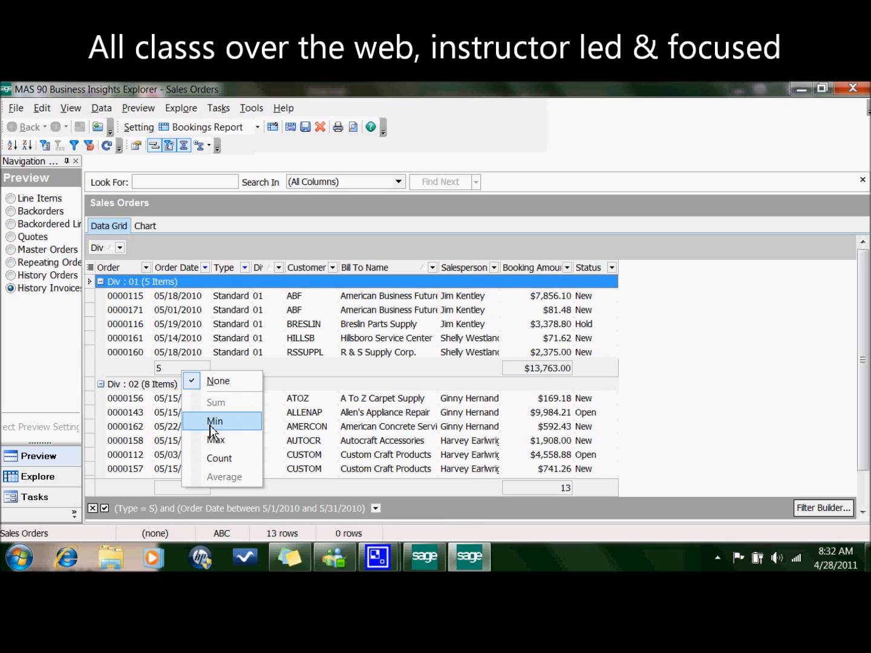
pyautogui.click(211, 463)
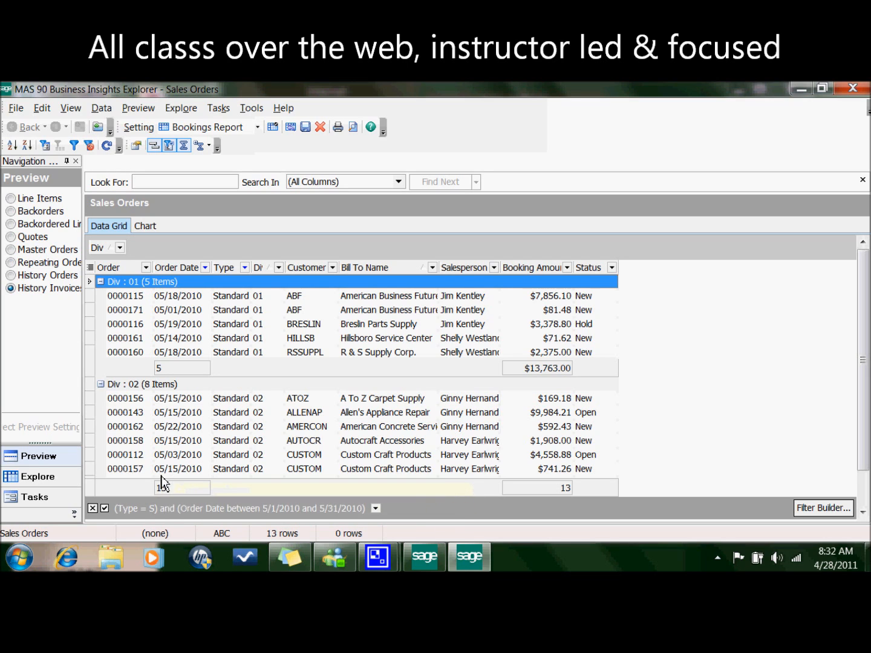
# - Set the Booking Amount summary to Sum in the grand total footer and to Average in the group footer
pyautogui.rightClick(565, 492)
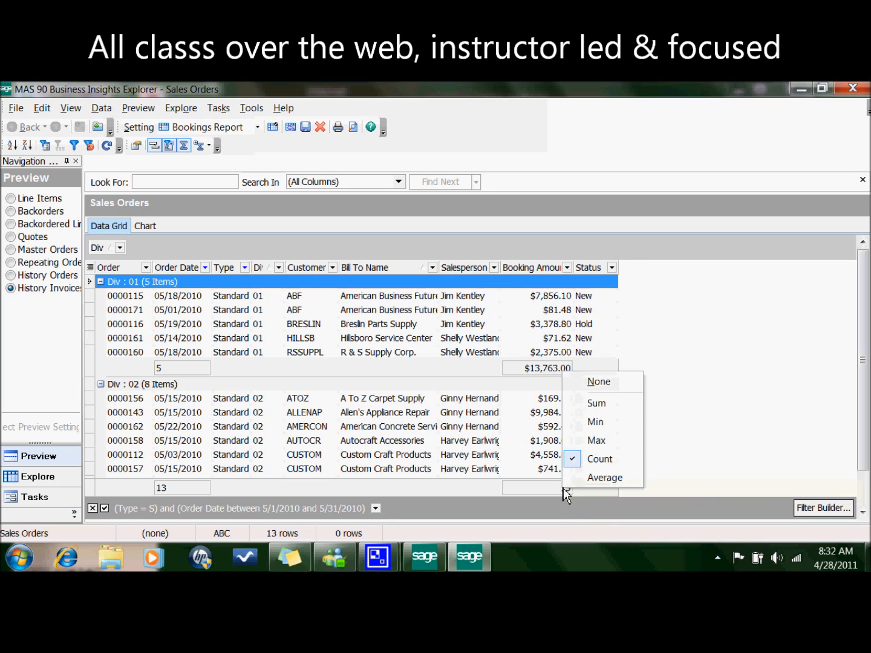
pyautogui.click(590, 405)
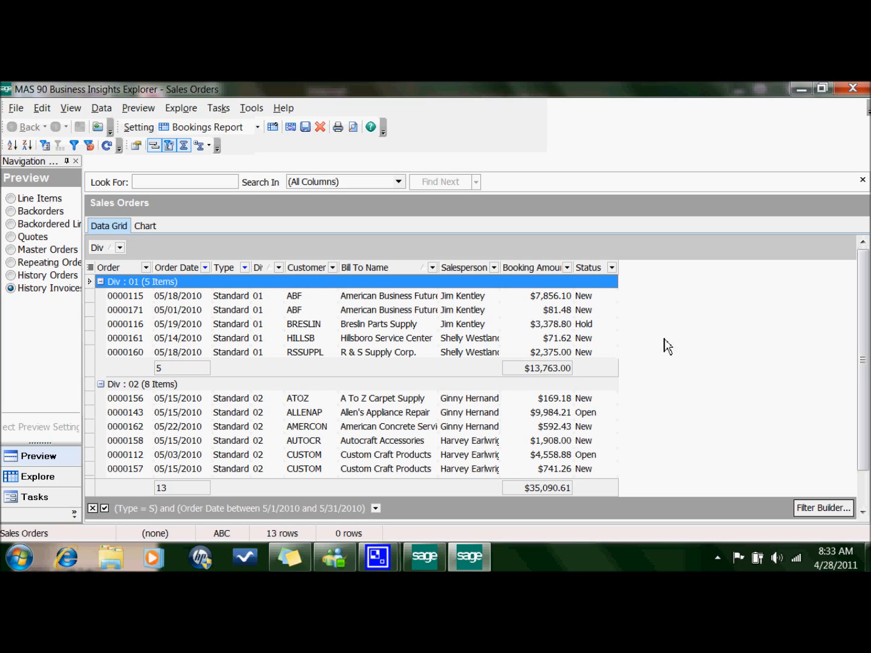
pyautogui.rightClick(553, 372)
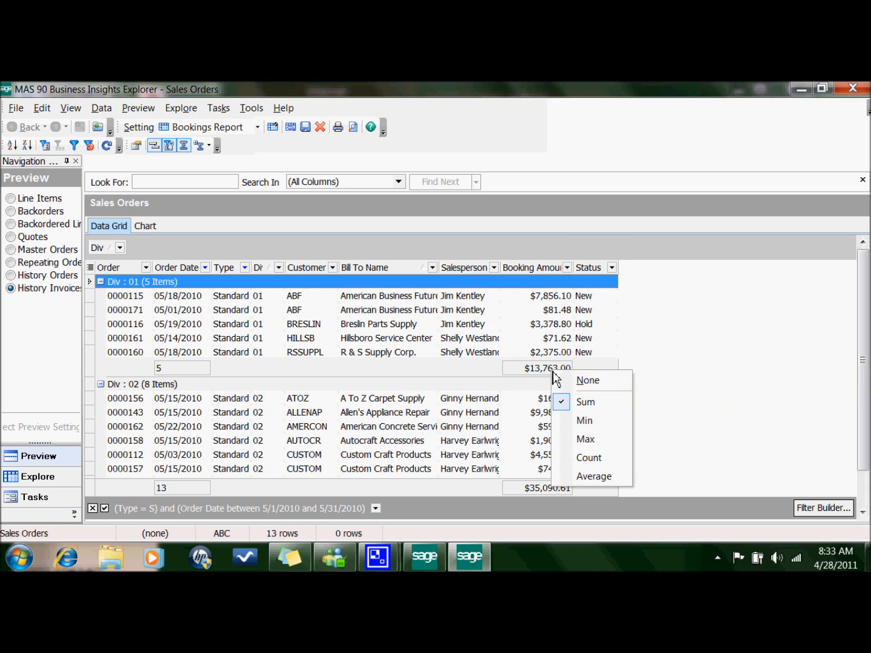
pyautogui.click(579, 477)
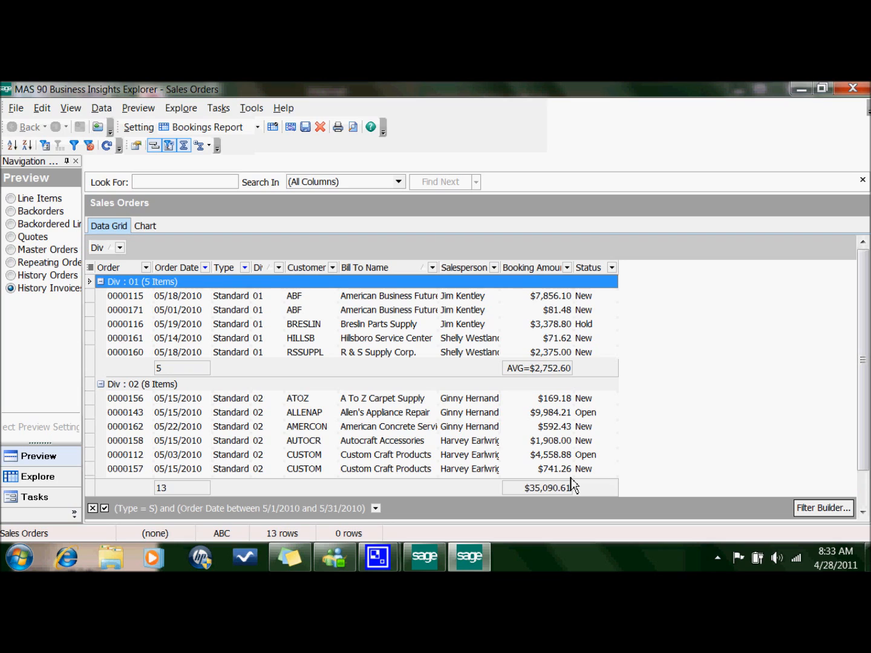
# - Set the Booking Amount group footer summary to Sum and save the view as a new setting named May Booking Report
pyautogui.rightClick(555, 370)
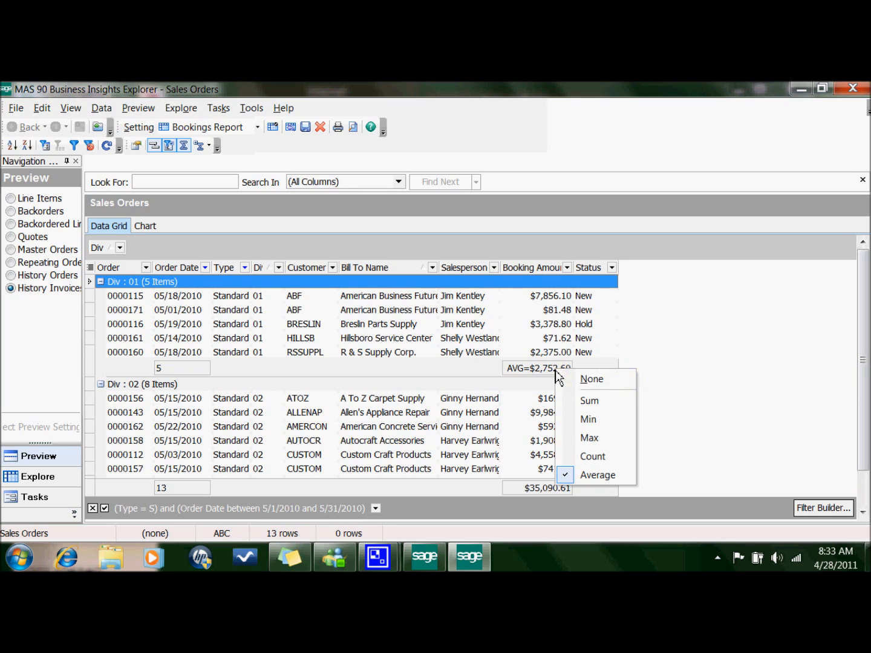
pyautogui.click(582, 402)
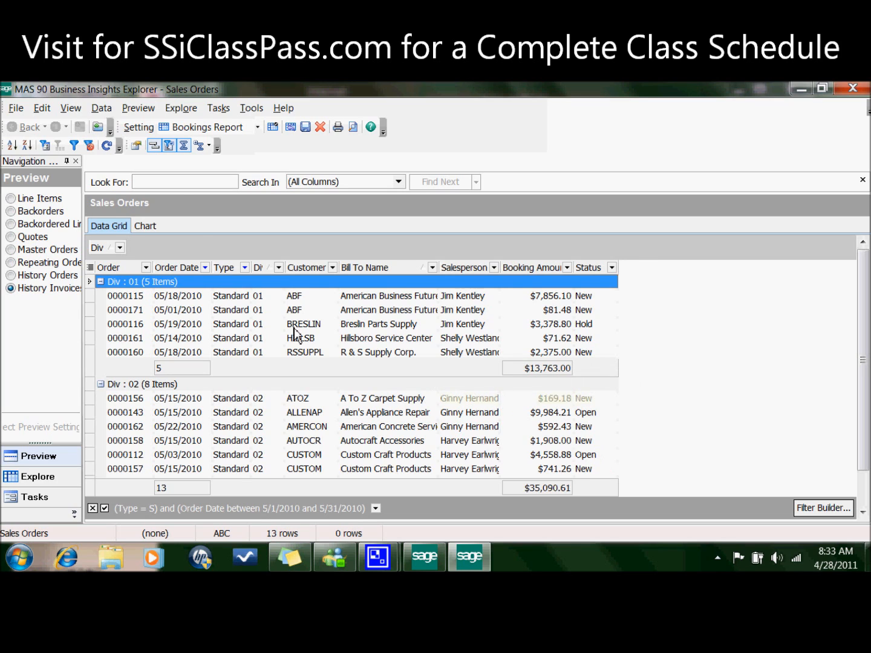
pyautogui.click(16, 109)
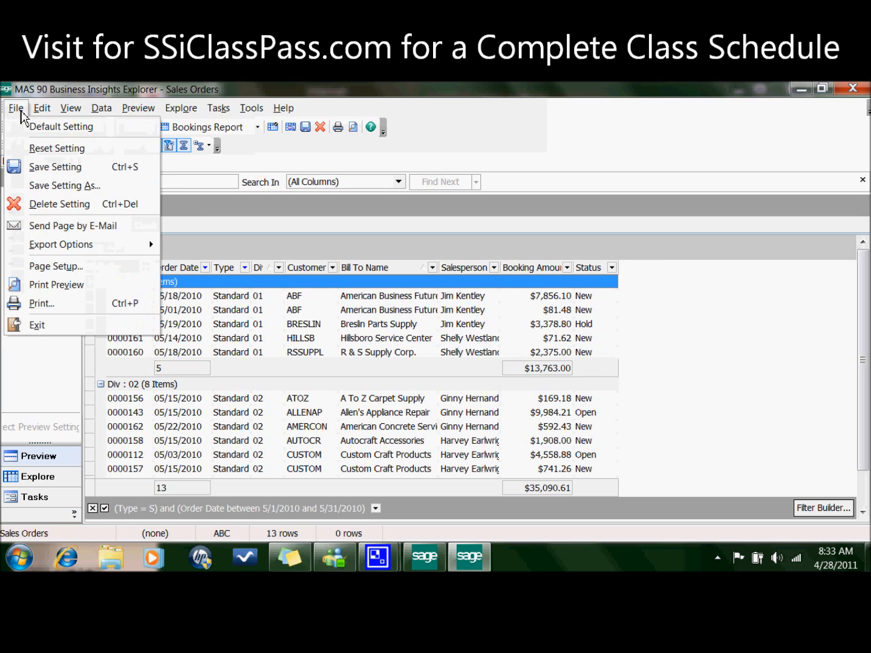
pyautogui.click(34, 185)
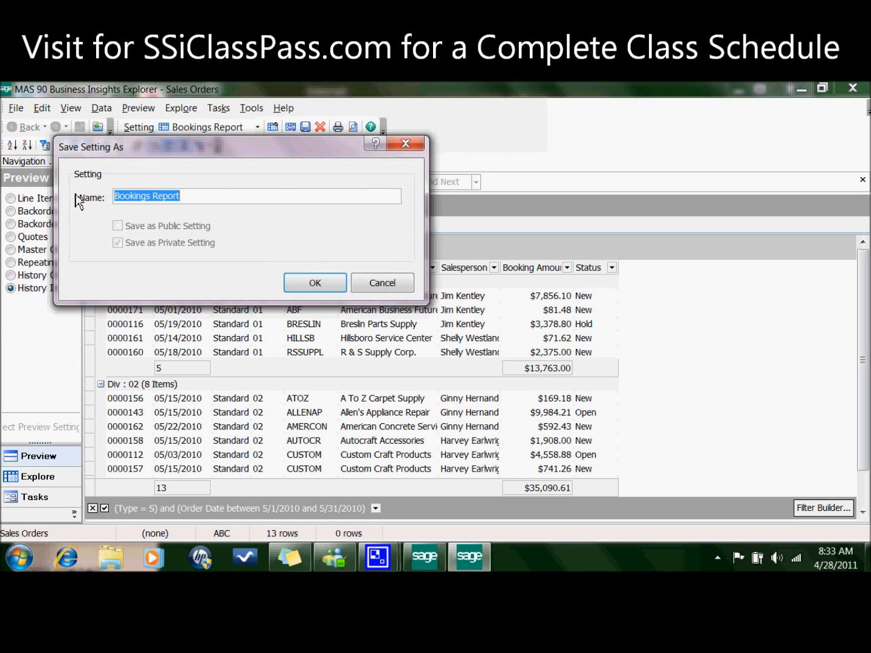
pyautogui.write('May Booking Report')
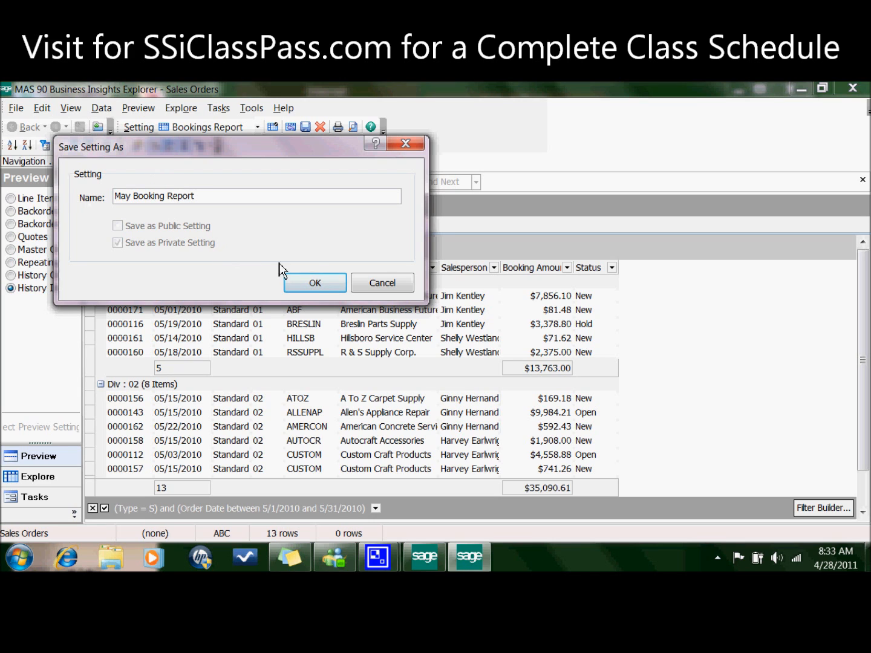
pyautogui.click(312, 283)
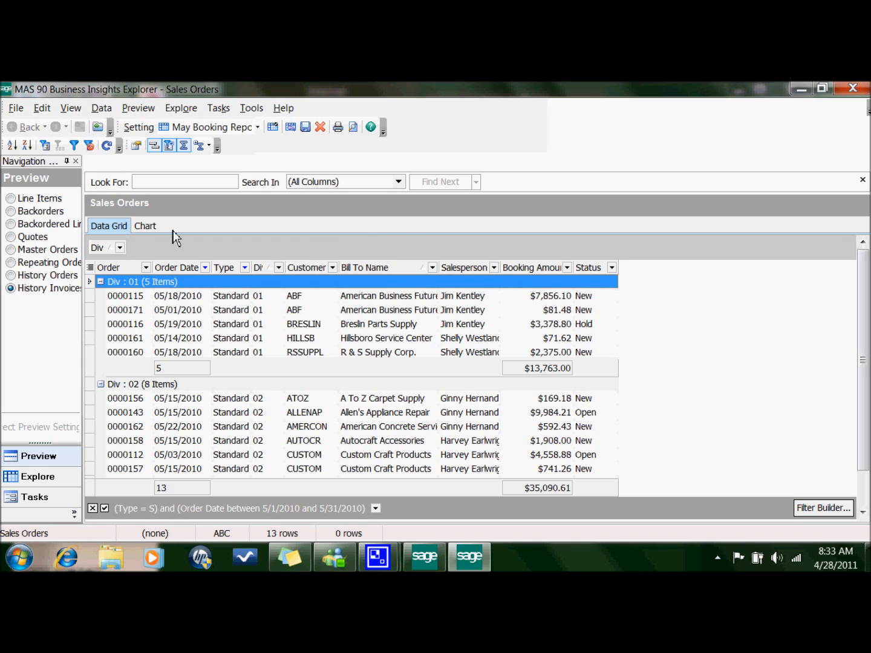
# - Create a bar chart of the sales orders titled Booking, with Booking Amount as its series
pyautogui.click(149, 228)
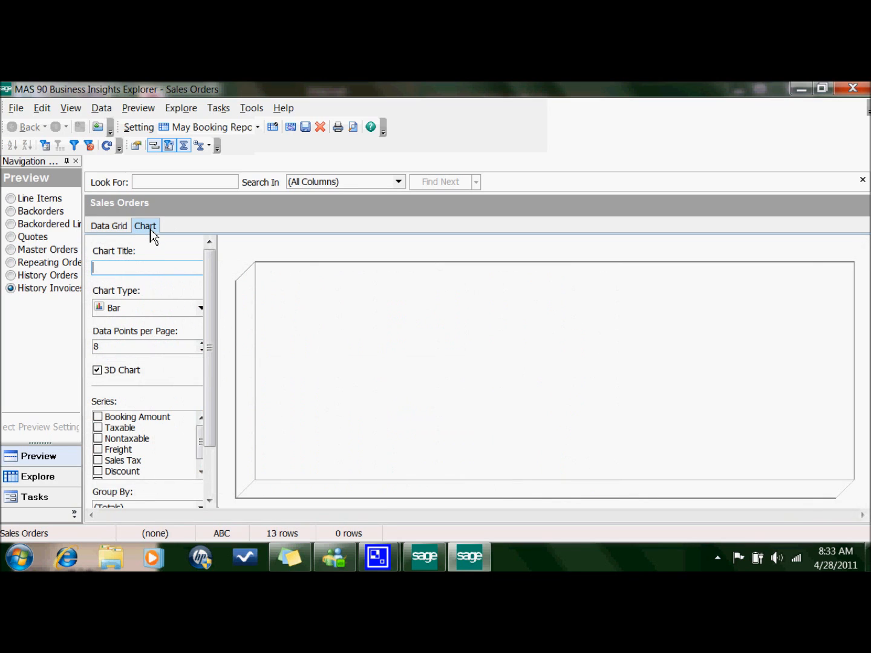
pyautogui.write('Booking')
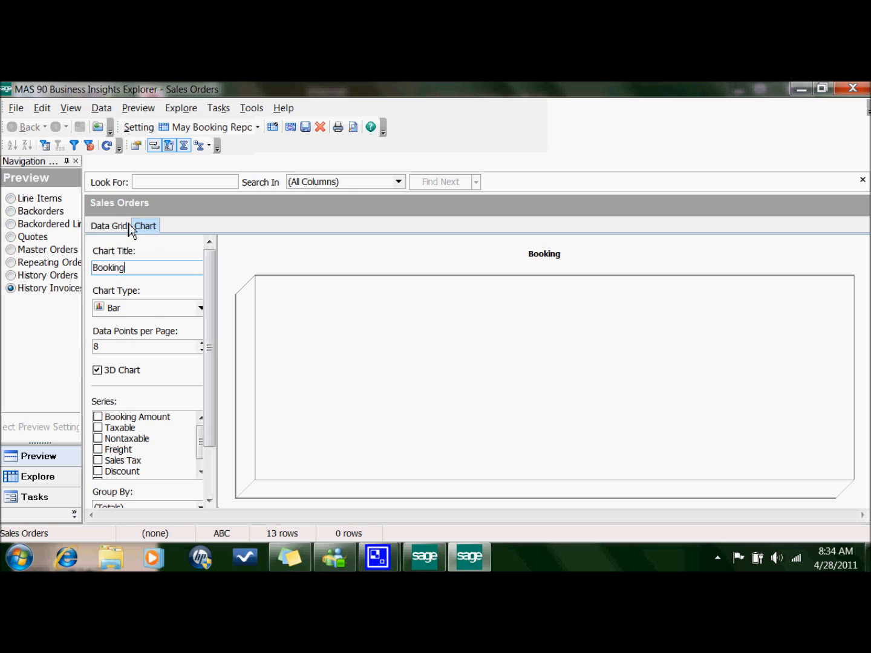
pyautogui.click(122, 228)
pyautogui.click(156, 227)
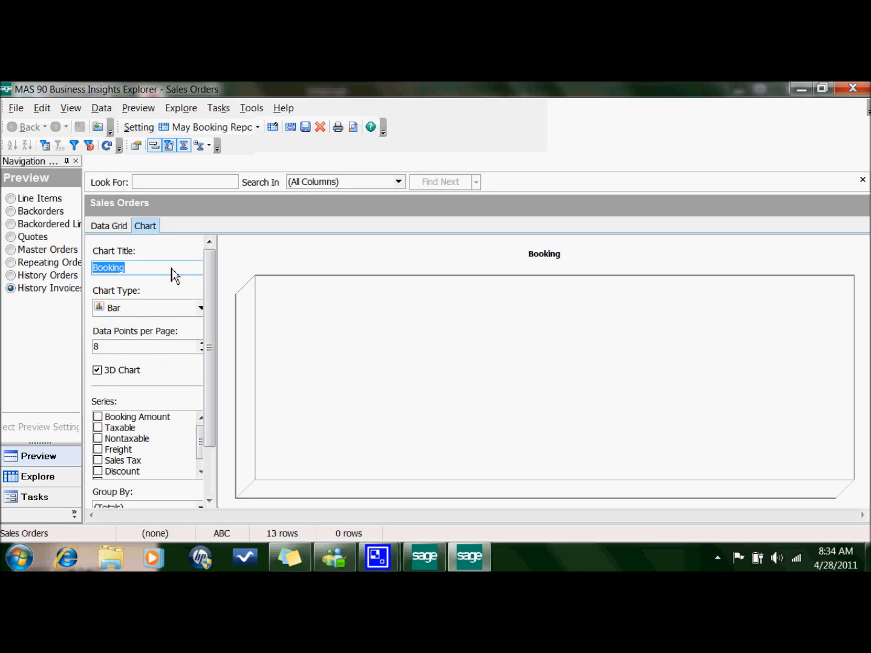
pyautogui.click(205, 471)
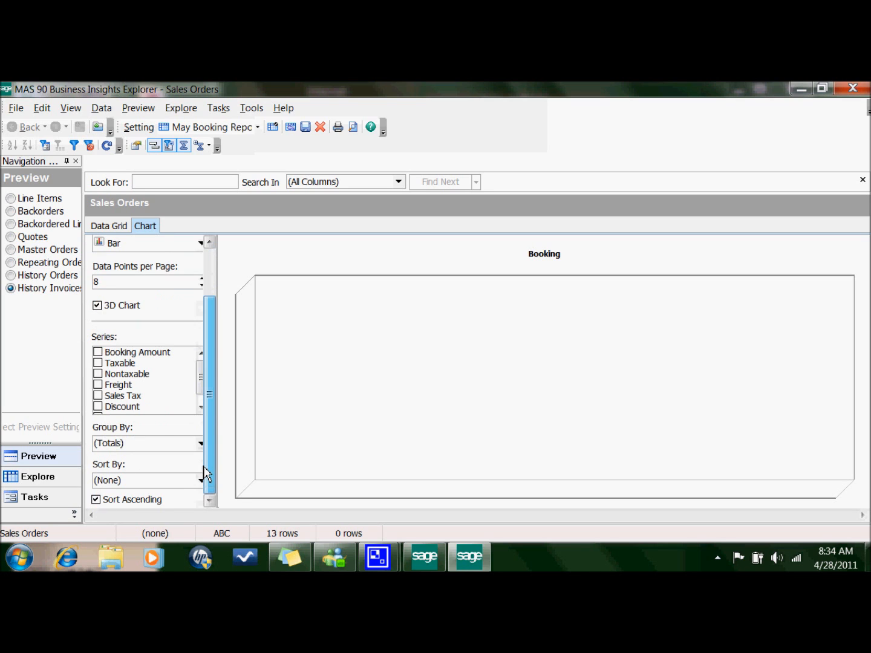
pyautogui.click(98, 353)
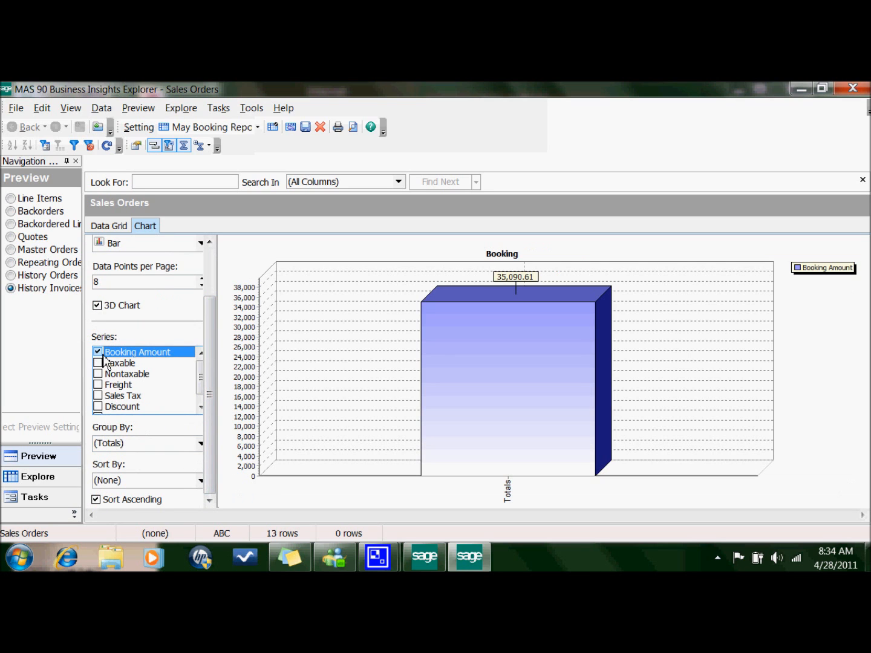
# - Try grouping the booking chart by Div and by Order Date
pyautogui.moveTo(200, 385)
pyautogui.mouseDown()
pyautogui.moveTo(200, 395)
pyautogui.moveTo(201, 371)
pyautogui.moveTo(202, 407)
pyautogui.mouseUp()
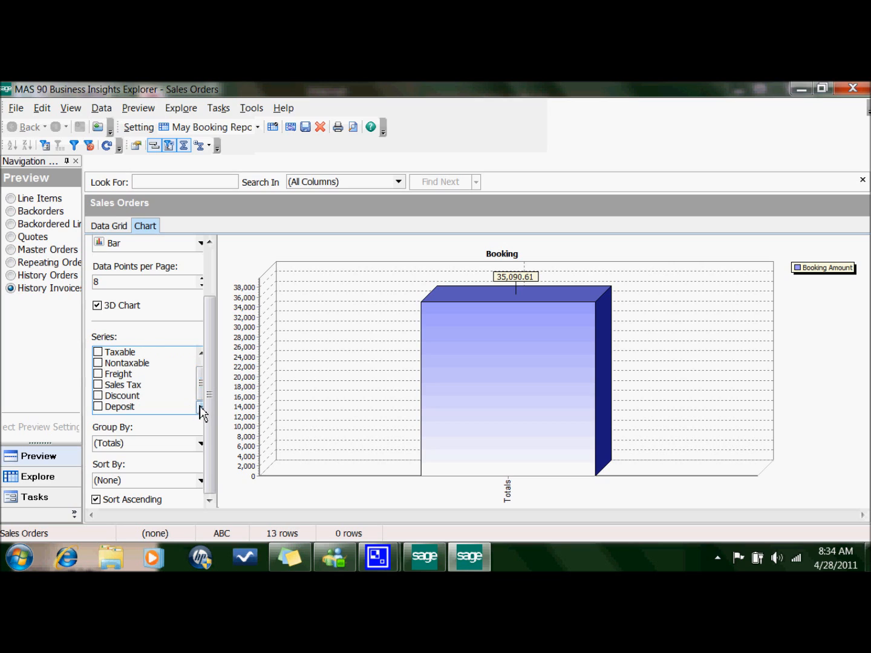
pyautogui.click(151, 445)
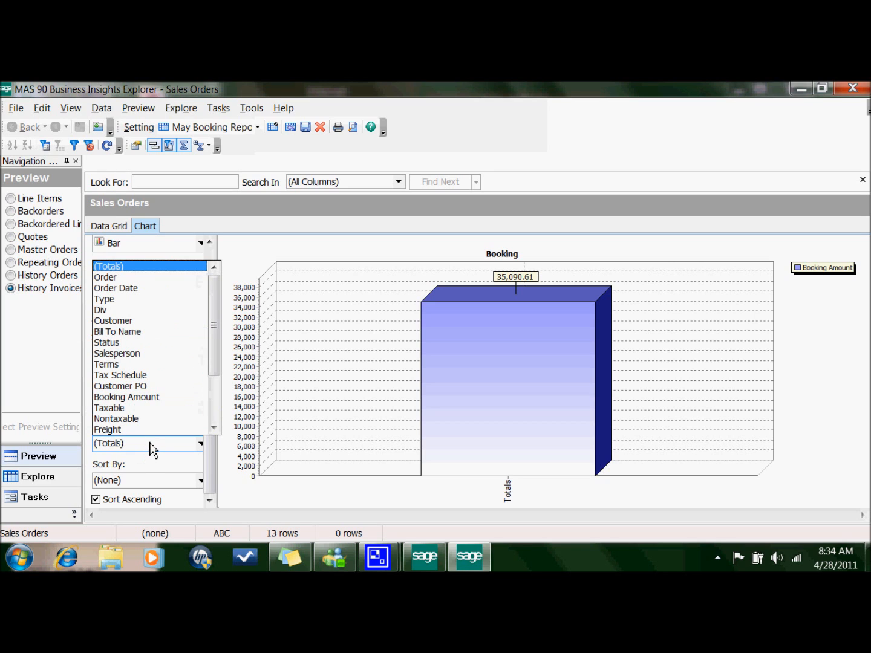
pyautogui.click(149, 311)
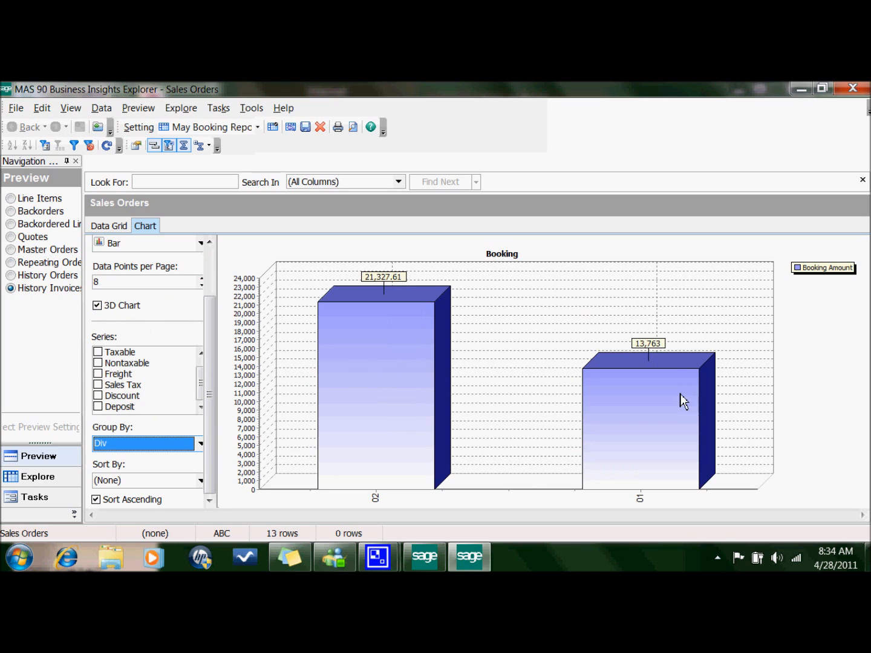
pyautogui.click(201, 444)
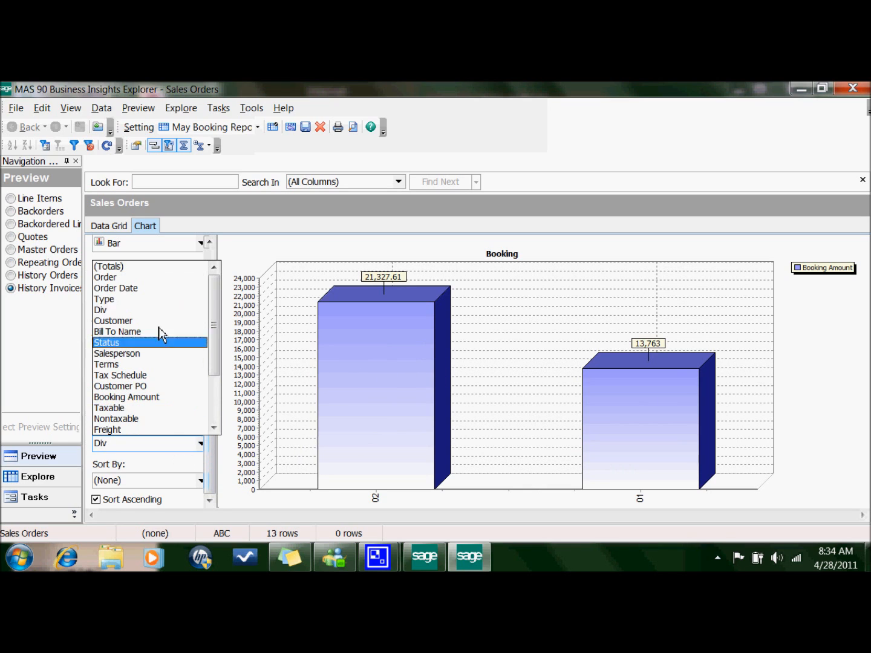
pyautogui.click(158, 287)
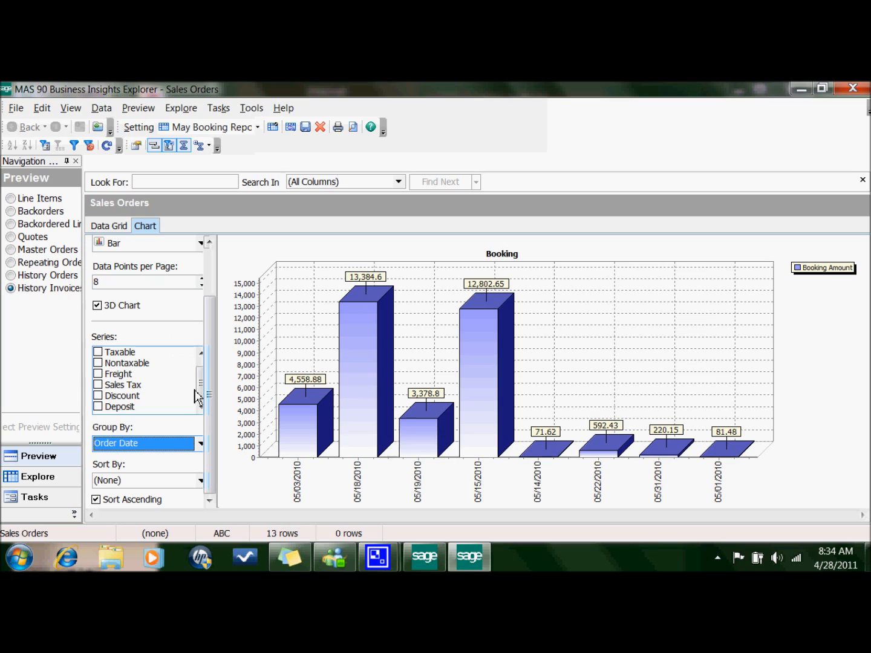
# - Group the booking chart by Salesperson and compare it with the data grid
pyautogui.click(193, 444)
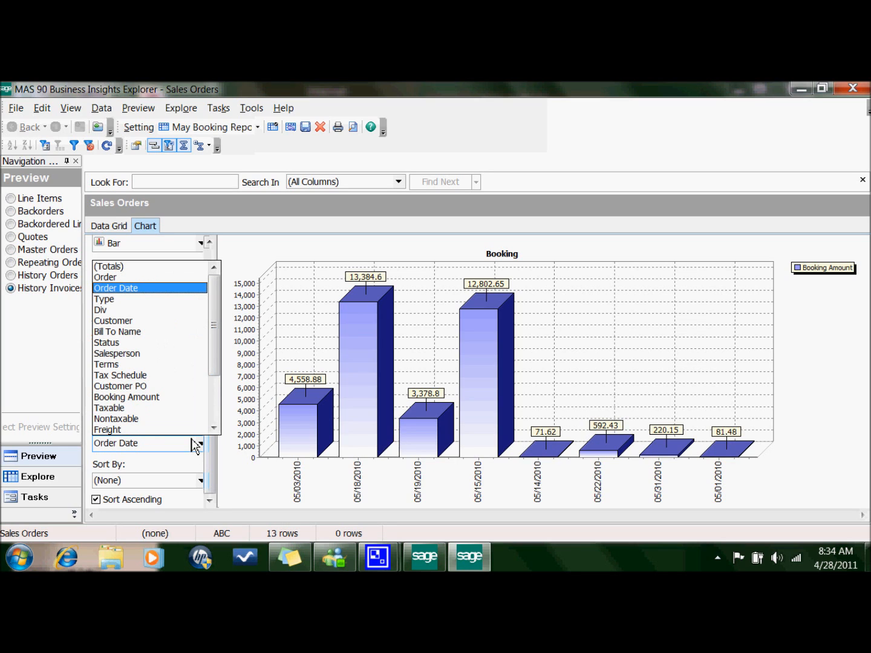
pyautogui.click(175, 355)
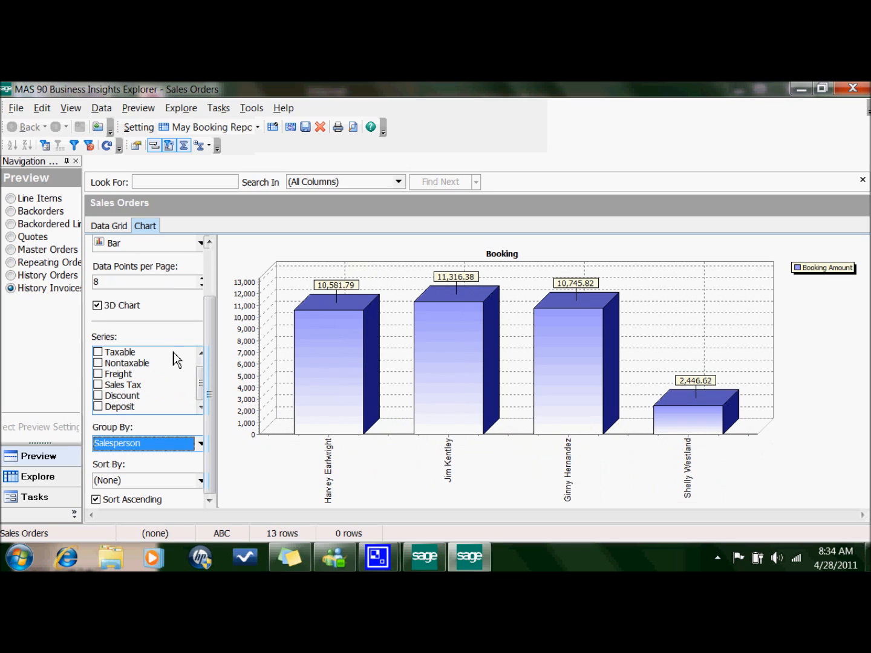
pyautogui.click(121, 226)
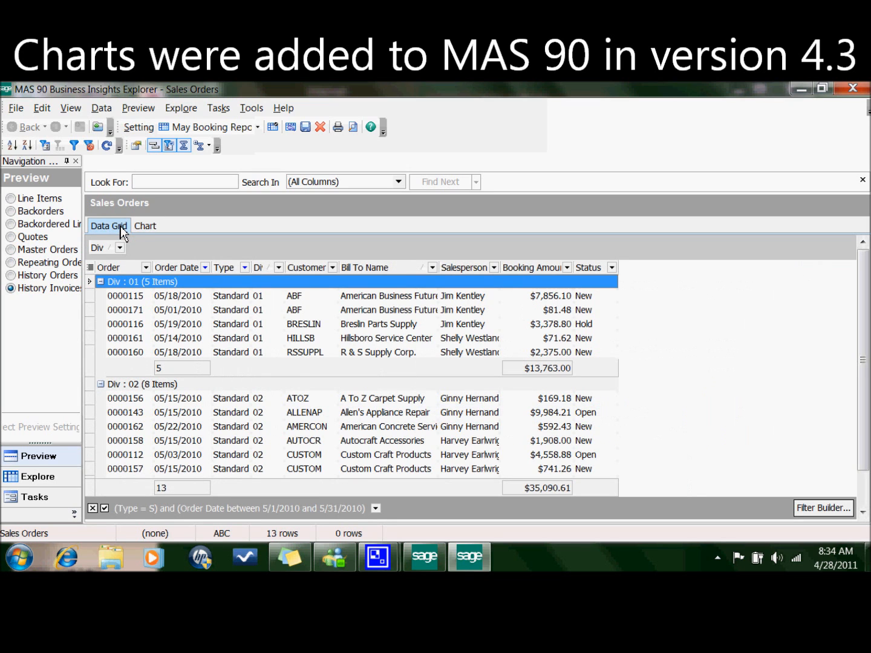
pyautogui.click(145, 227)
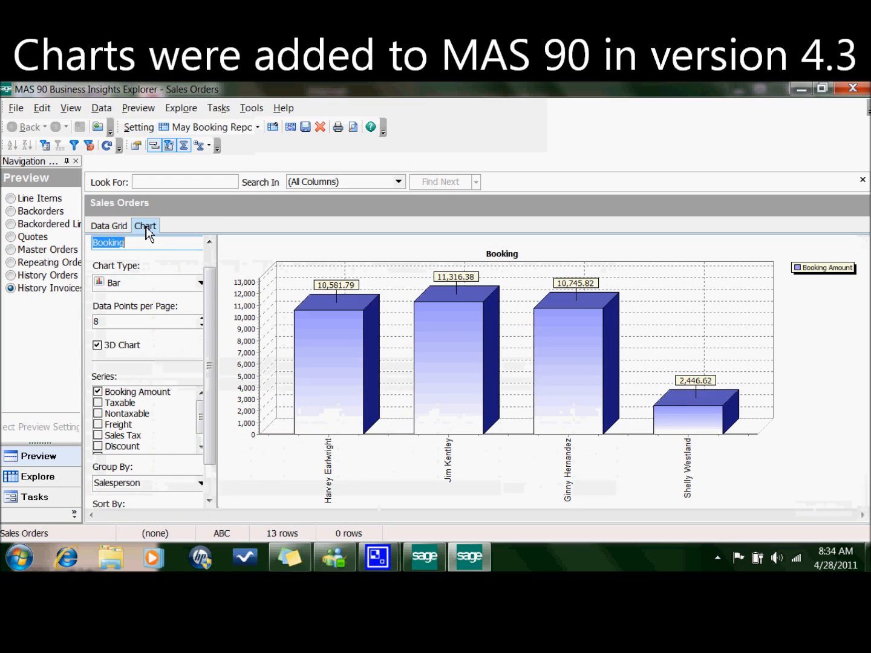
pyautogui.click(101, 227)
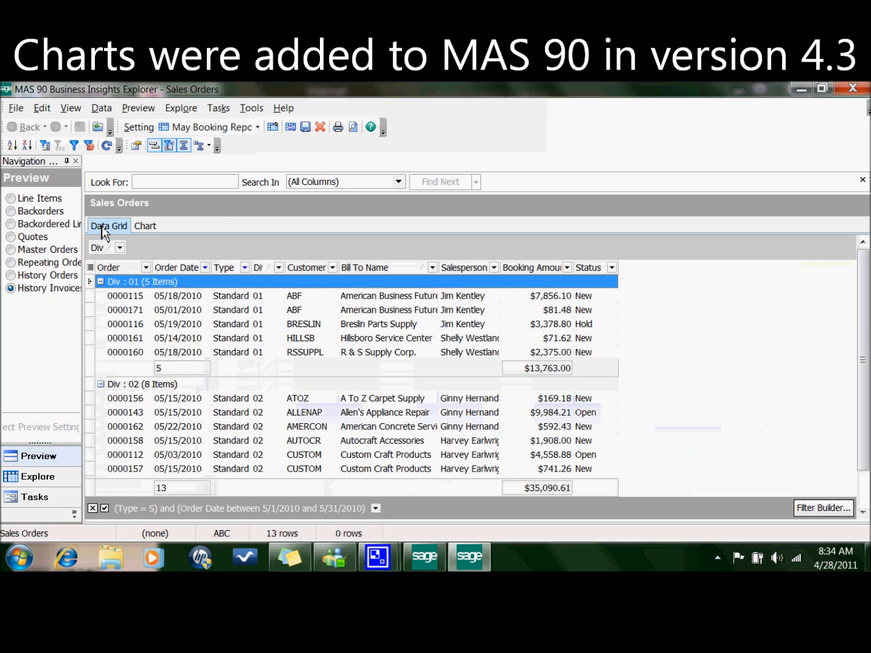
pyautogui.click(145, 227)
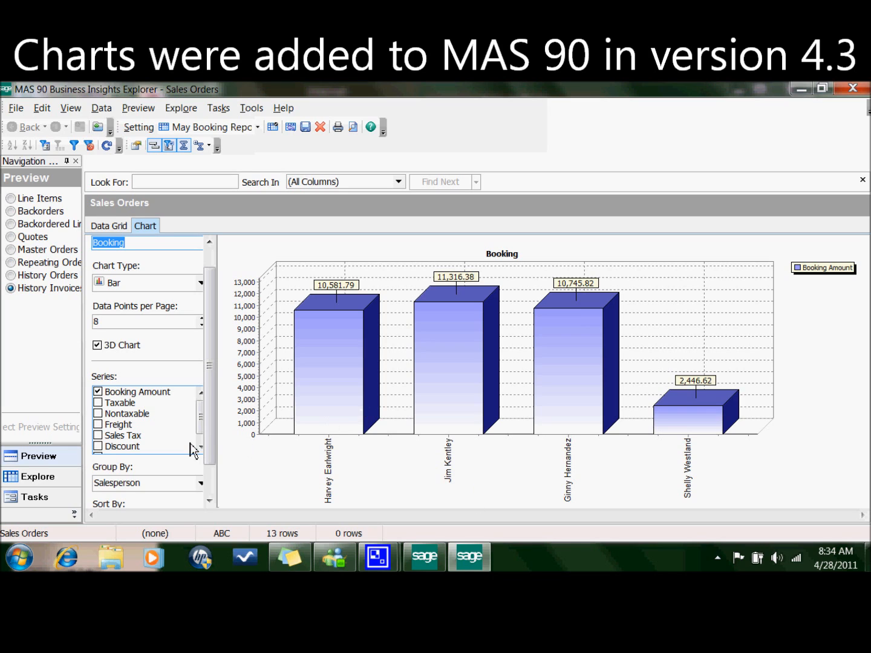
# - Sort the salesperson chart by Booking Amount
pyautogui.moveTo(212, 440); pyautogui.dragTo(214, 472)
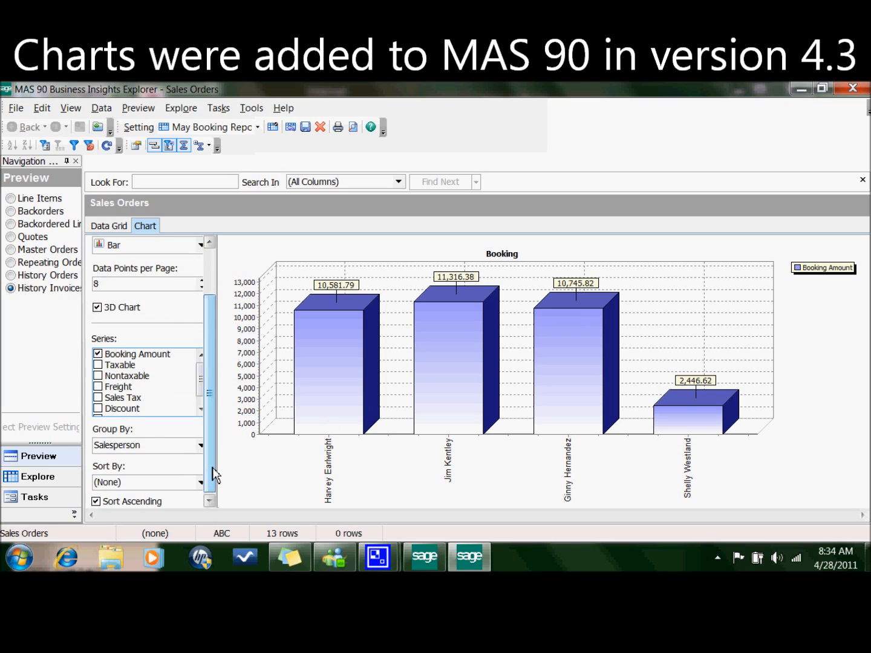
pyautogui.click(184, 484)
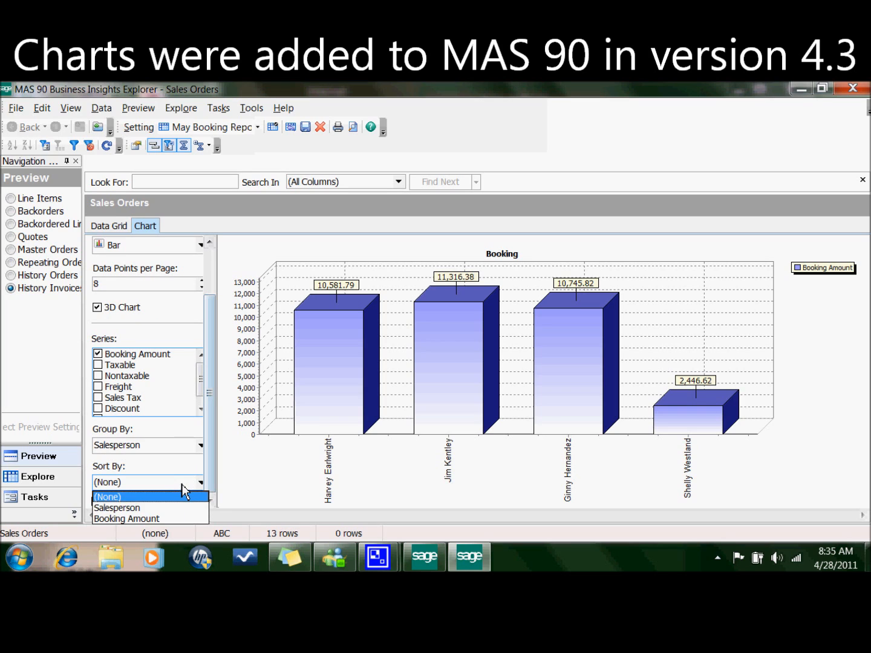
pyautogui.click(182, 519)
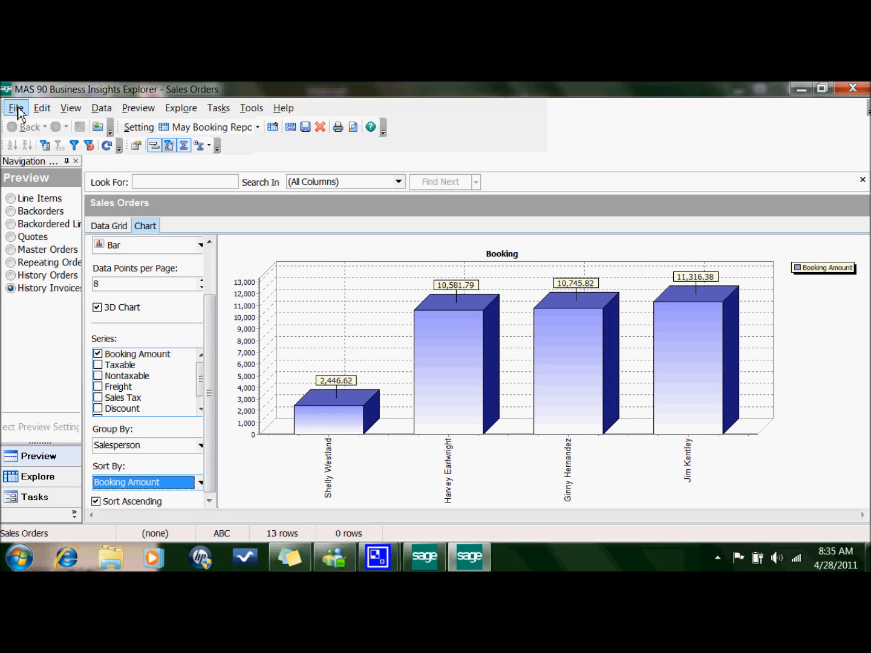
# - Export the data grid as a web page (*.html) named Sales Orders in My Documents
pyautogui.click(124, 226)
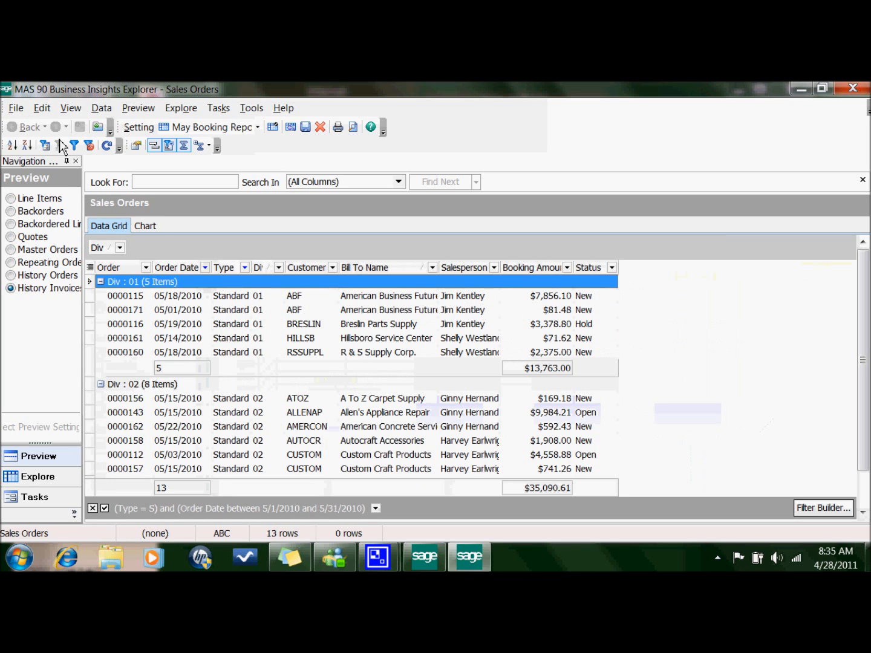
pyautogui.click(17, 109)
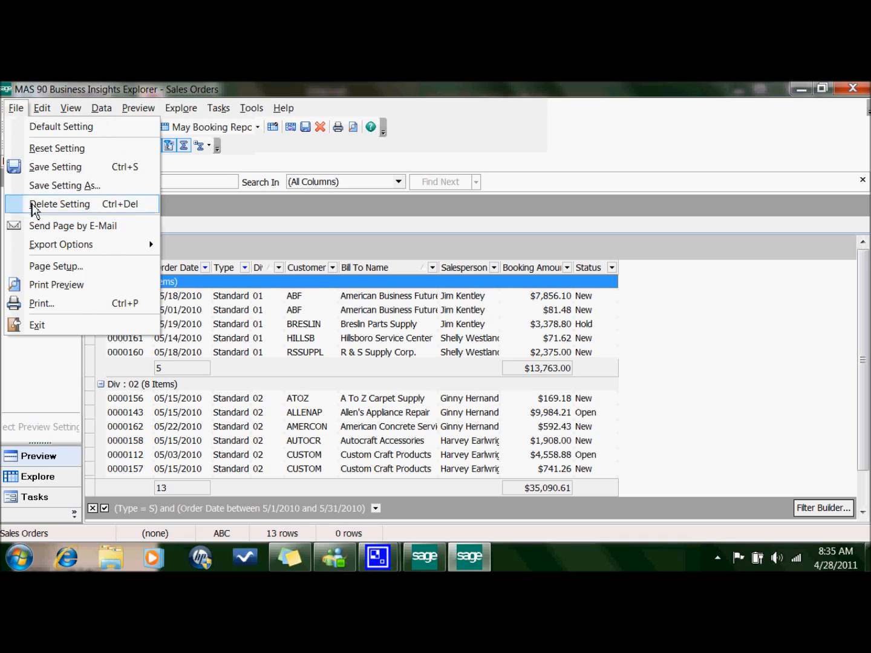
pyautogui.moveTo(36, 248)
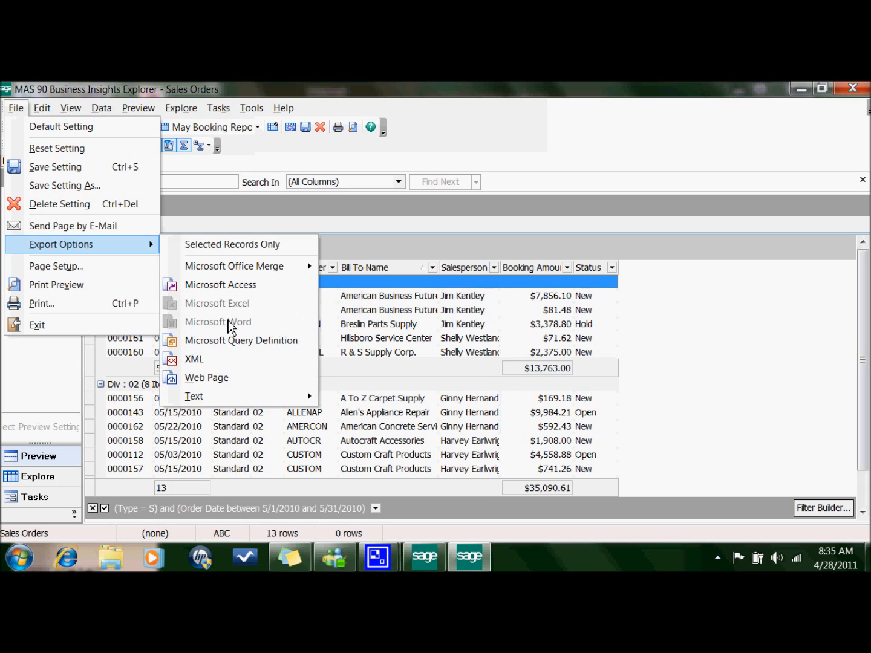
pyautogui.moveTo(237, 272)
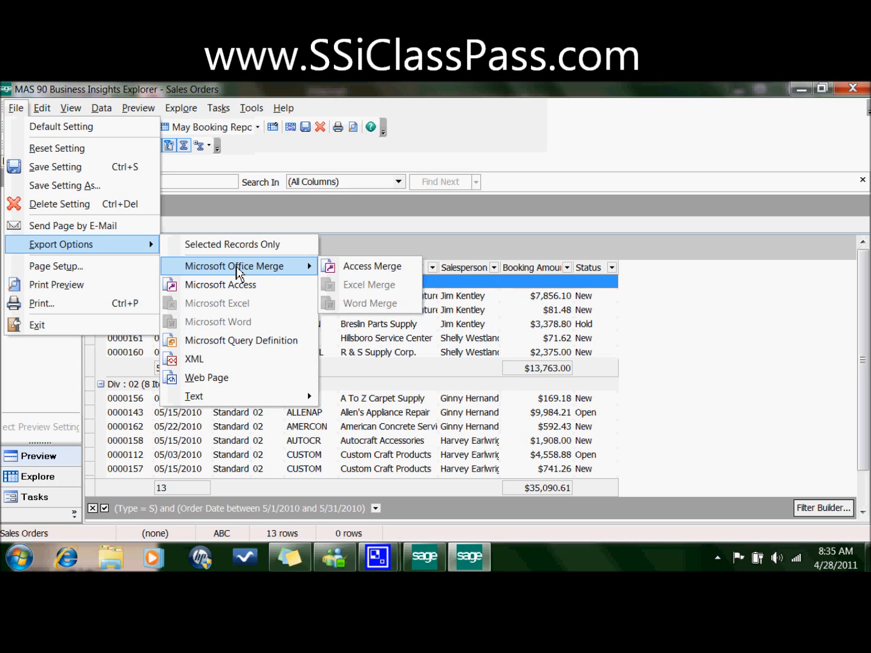
pyautogui.click(252, 382)
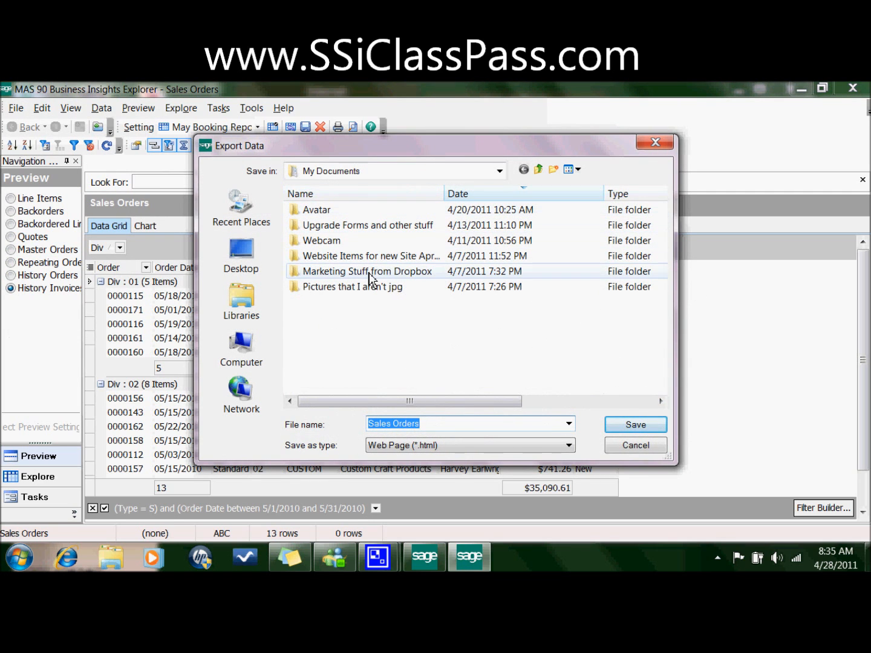
pyautogui.click(631, 431)
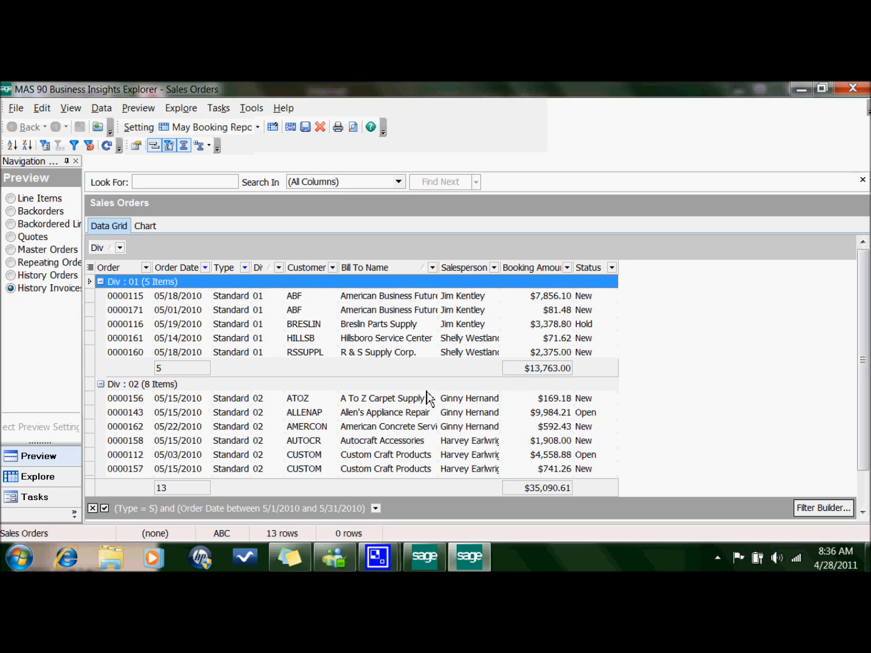
# - Review the print preview of the Sales Orders report and close it
pyautogui.click(353, 130)
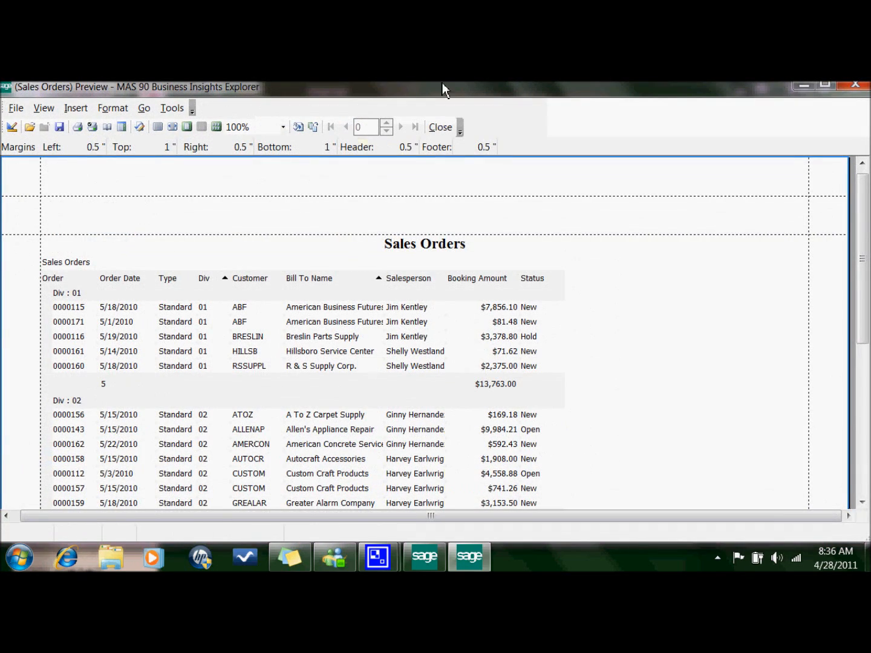
pyautogui.scroll(-3, 724, 459)
pyautogui.scroll(3, 710, 422)
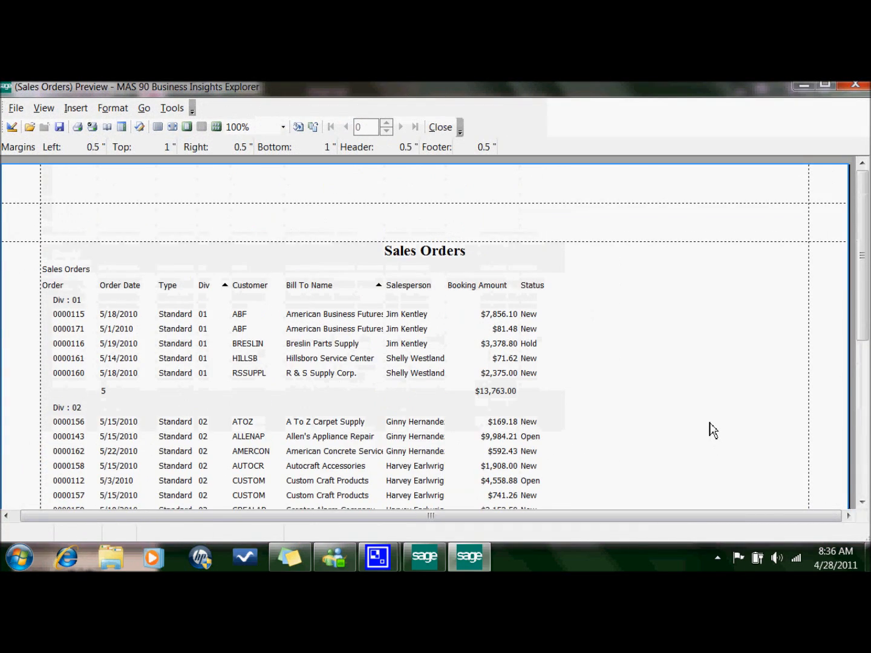
pyautogui.click(862, 85)
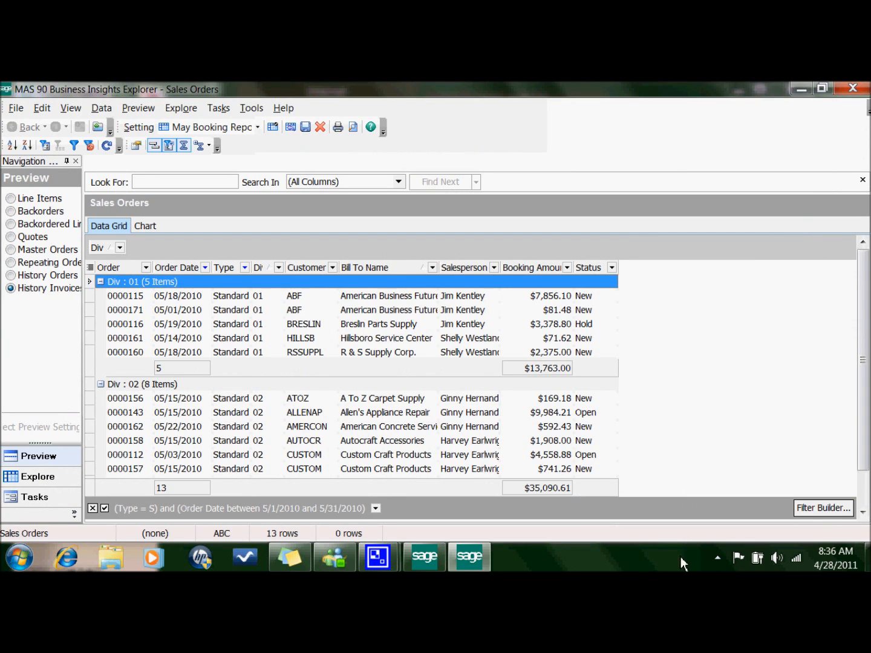
# - Minimize the Business Insights Explorer and MAS 90 Desktop windows
pyautogui.click(804, 88)
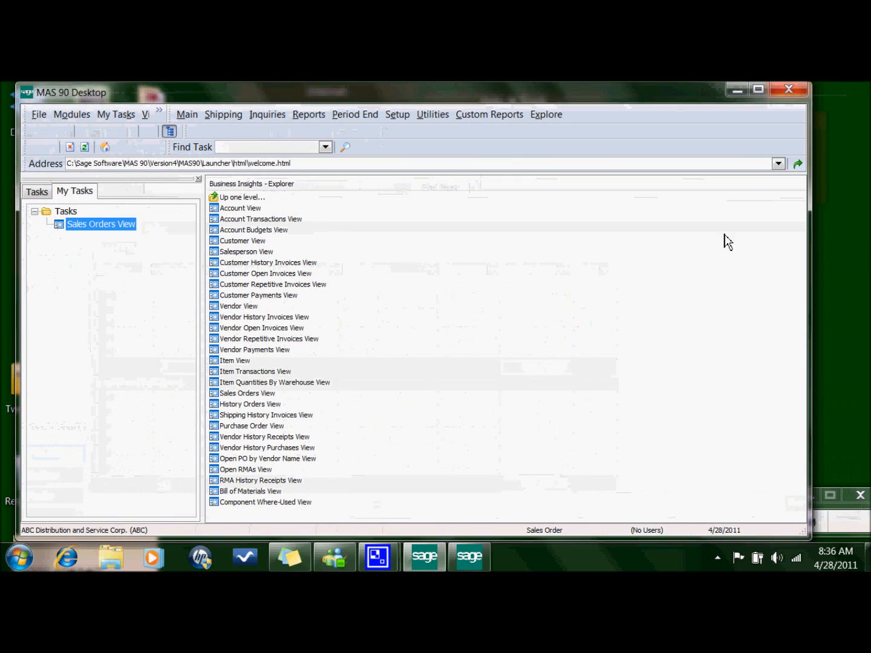
pyautogui.click(739, 92)
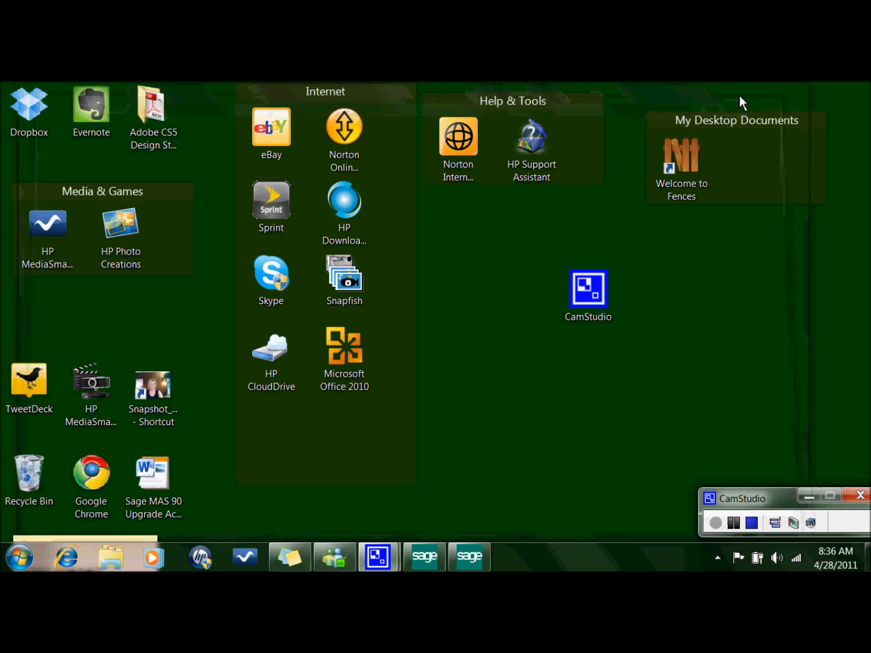